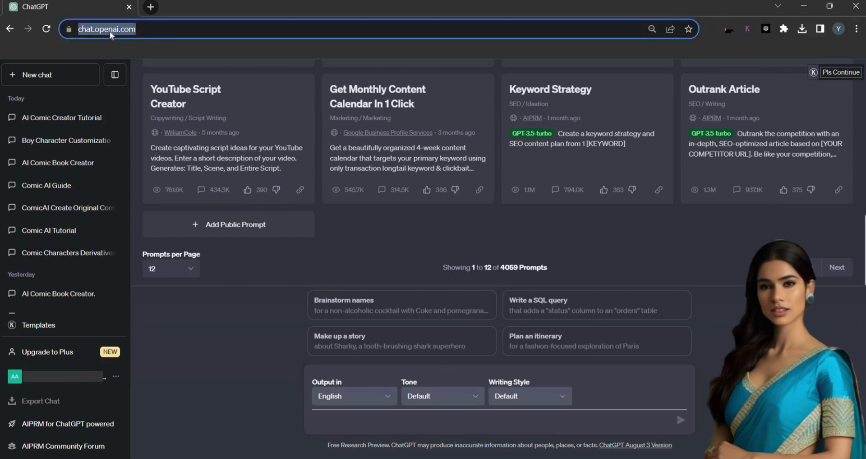
# Ask ChatGPT for a comic strip about two friends going on vacation and read the reply
pyautogui.write('Create a comic strip about two friends going')
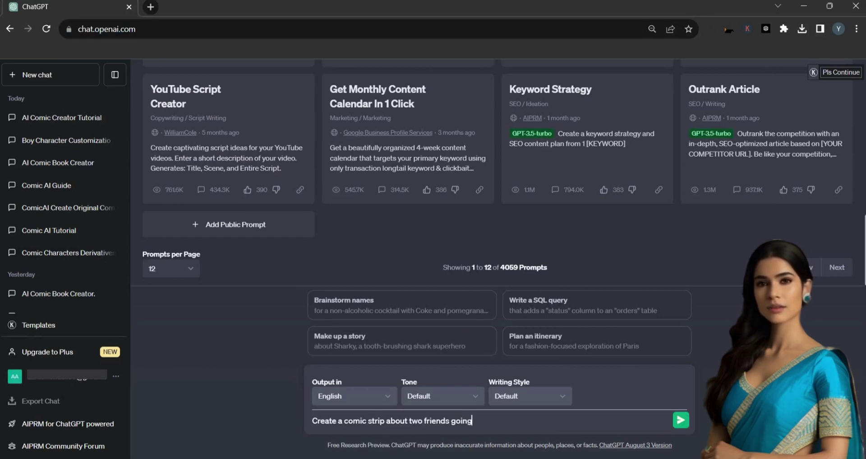
pyautogui.write(' on va')
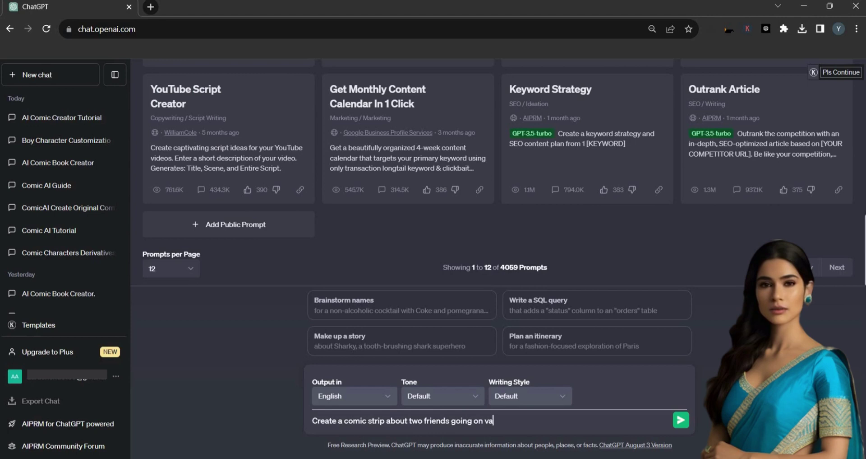
pyautogui.write('cation')
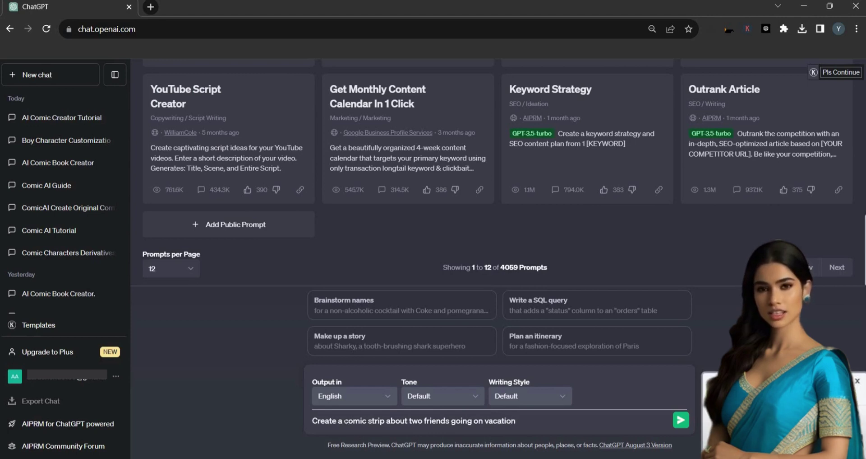
pyautogui.press('Return')
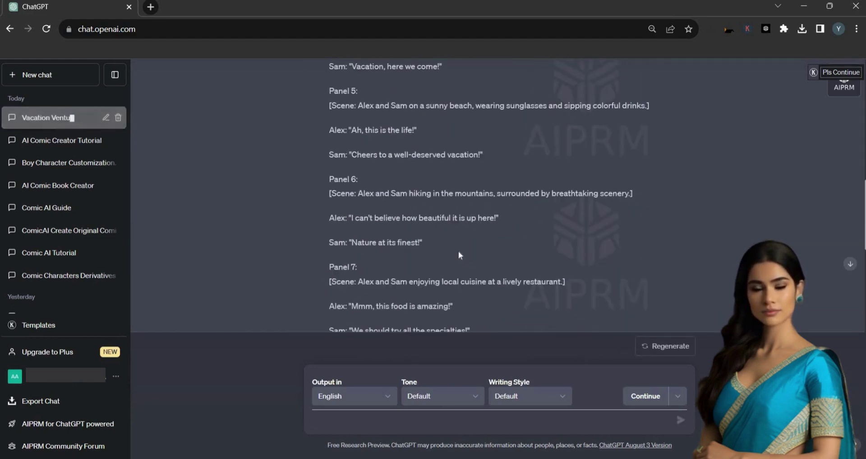
pyautogui.scroll(-7, 458, 250)
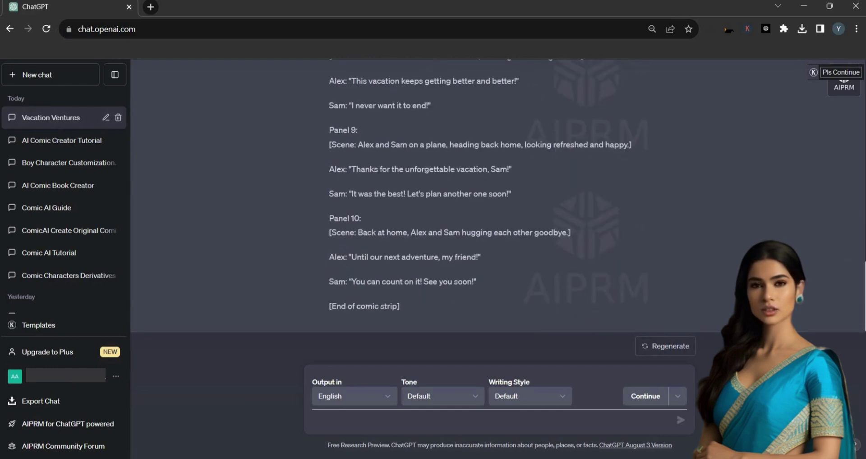
pyautogui.scroll(20, 631, 147)
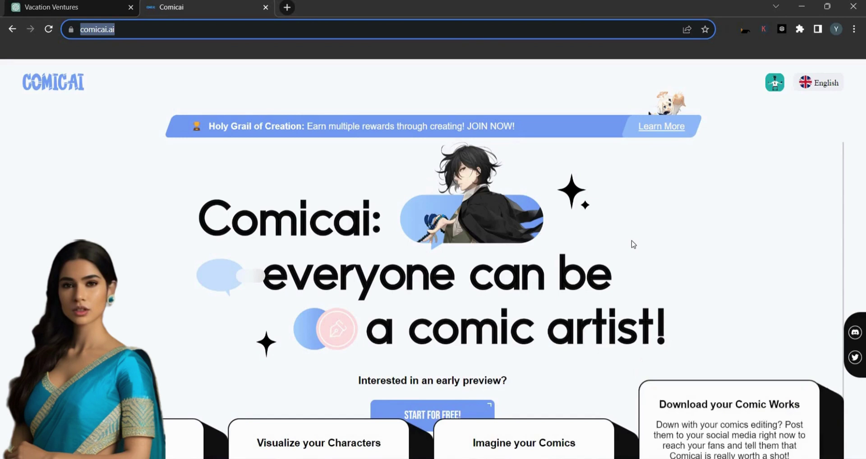
# Scroll down the Comicai landing page toward the START FOR FREE option
pyautogui.scroll(-1, 489, 324)
pyautogui.scroll(-1, 489, 324)
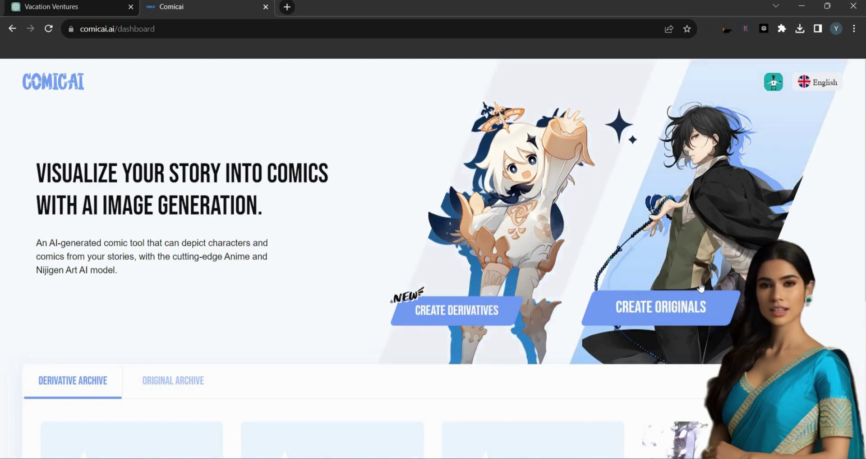
# Try Create Derivatives with Keqing, then switch to Create Originals and view Free Creativity
pyautogui.click(463, 307)
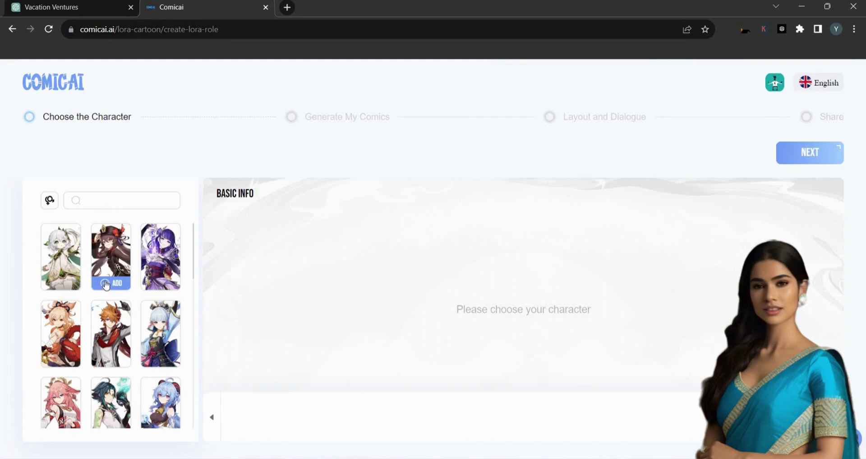
pyautogui.scroll(-2, 106, 315)
pyautogui.scroll(-2, 108, 315)
pyautogui.scroll(-2, 111, 316)
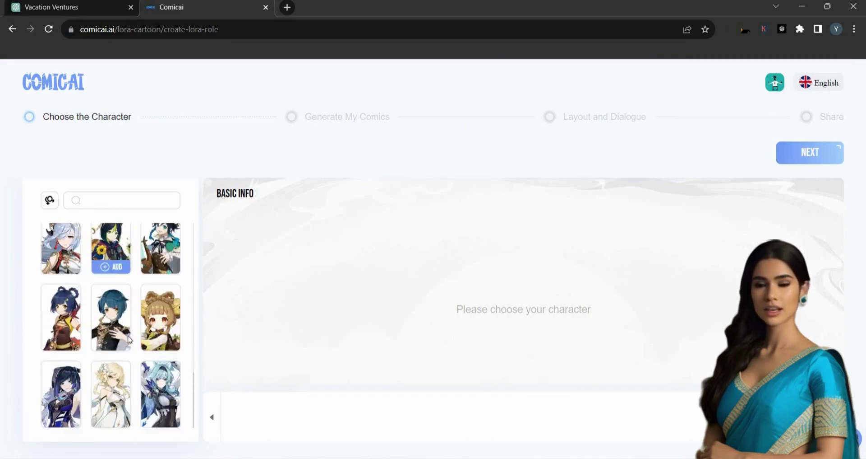
pyautogui.scroll(-2, 112, 316)
pyautogui.click(112, 316)
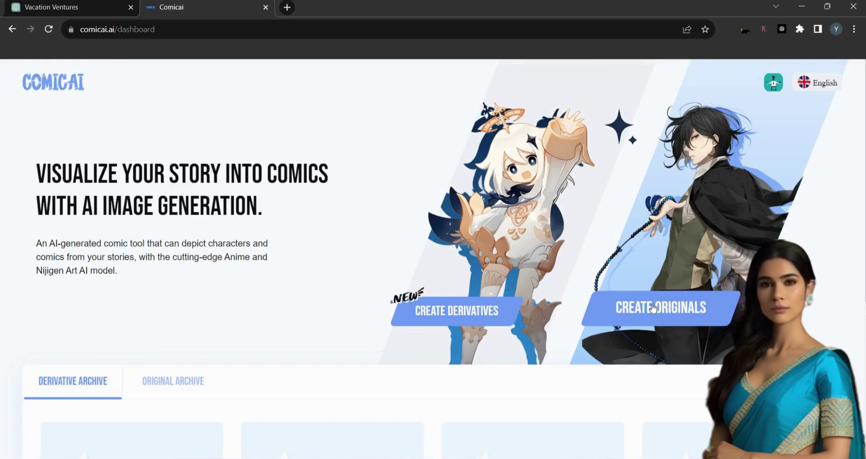
pyautogui.click(653, 308)
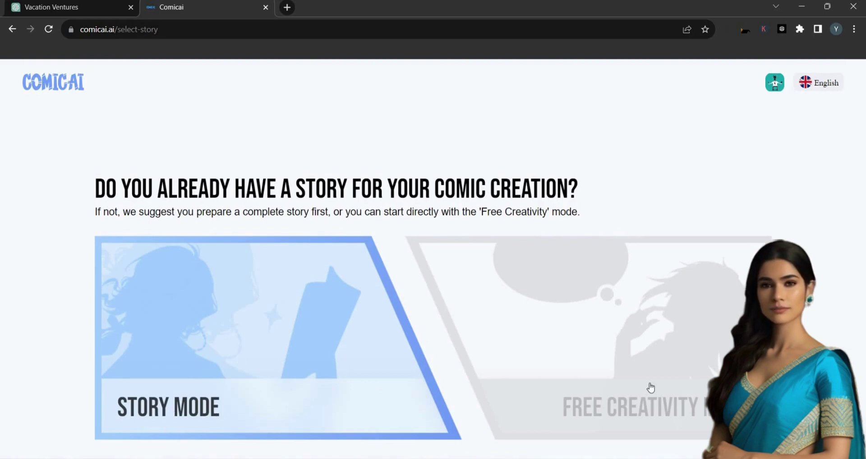
pyautogui.click(592, 434)
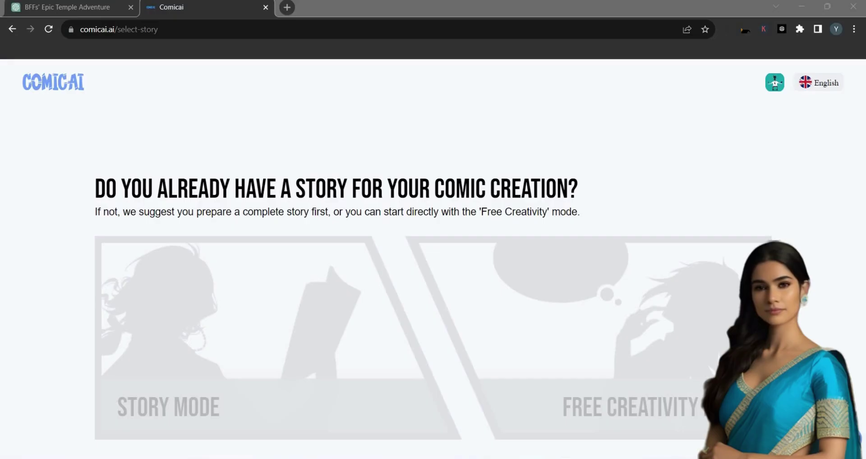
# Choose Story Mode and paste the generated Jack and Emily story into the Story box
pyautogui.click(253, 339)
pyautogui.scroll(-1, 174, 348)
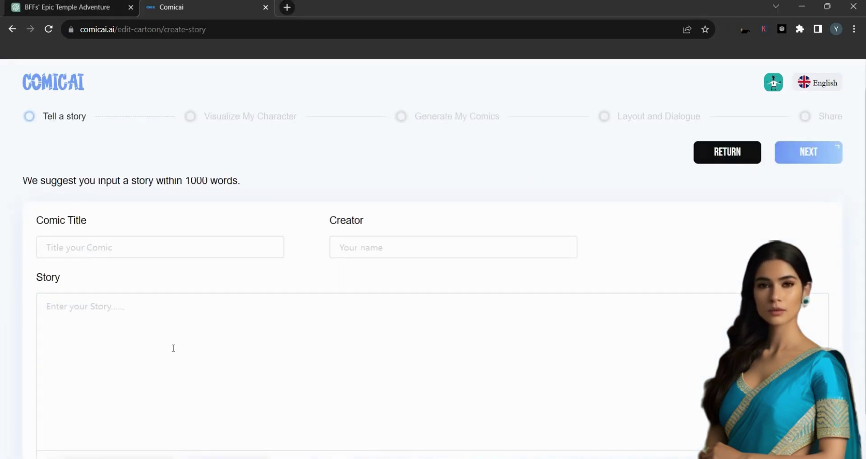
pyautogui.scroll(-1, 174, 348)
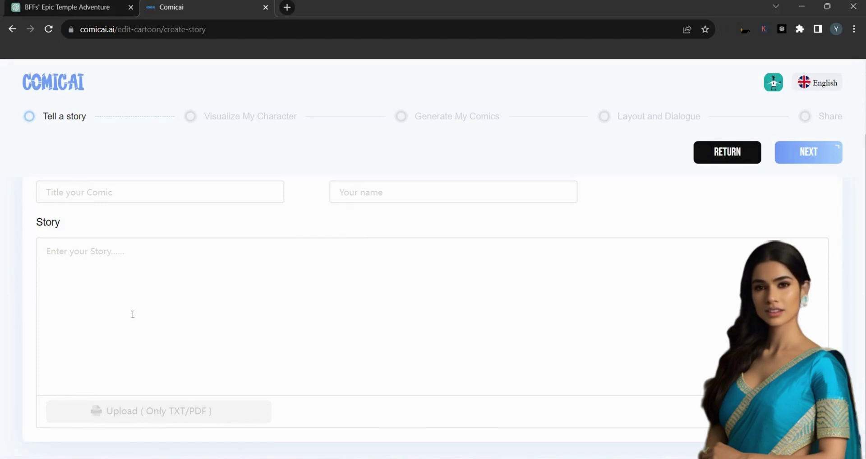
pyautogui.scroll(1, 131, 314)
pyautogui.scroll(1, 122, 314)
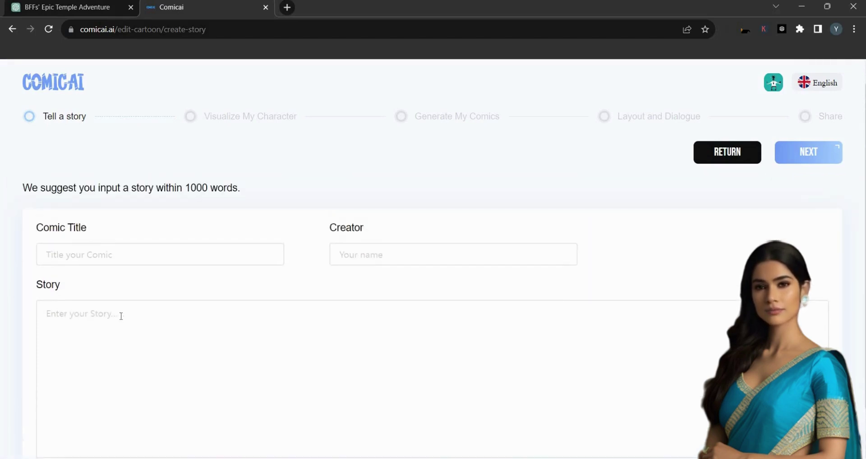
pyautogui.click(80, 328)
pyautogui.hotkey('ctrl', 'v')
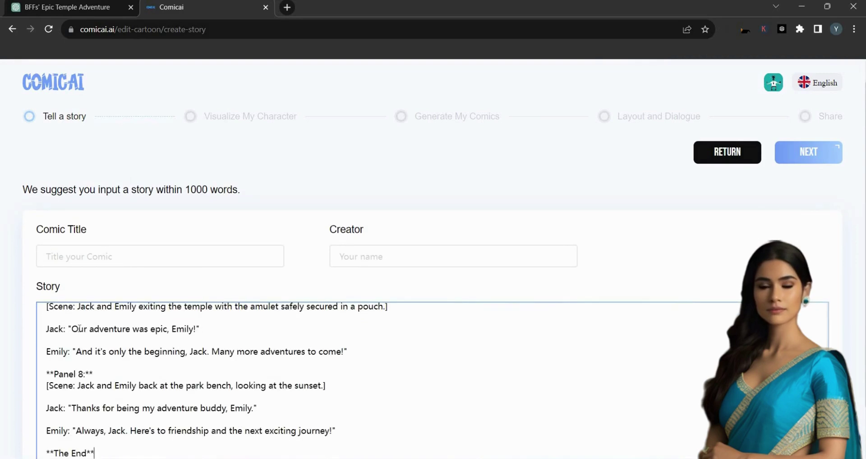
pyautogui.scroll(10, 79, 341)
pyautogui.scroll(2, 71, 337)
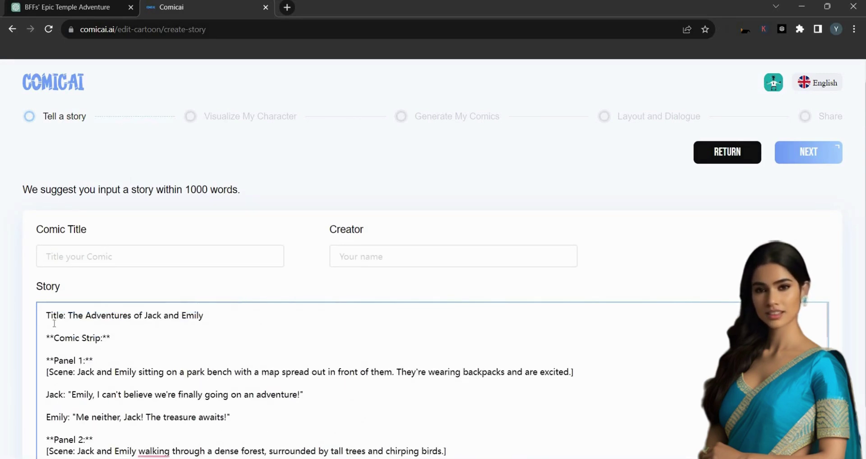
# Use the story's title line as Comic Title, enter creator 'V', and submit
pyautogui.tripleClick(204, 307)
pyautogui.hotkey('ctrl', 'c')
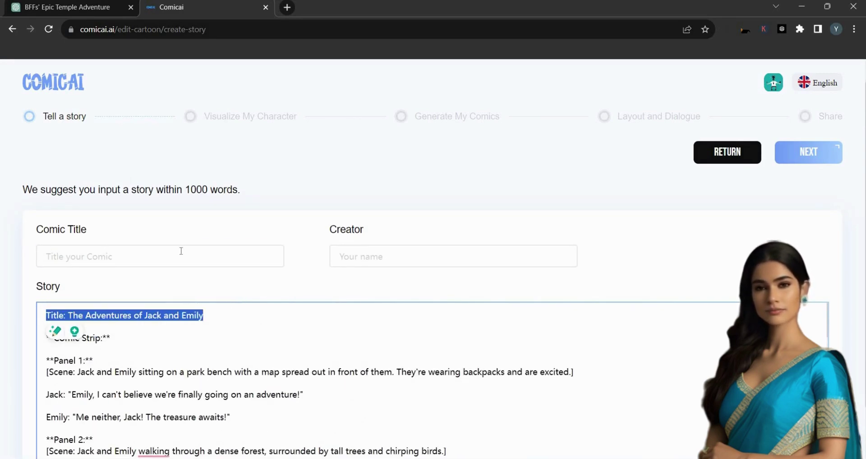
pyautogui.click(181, 250)
pyautogui.hotkey('ctrl', 'v')
pyautogui.click(373, 253)
pyautogui.write('V')
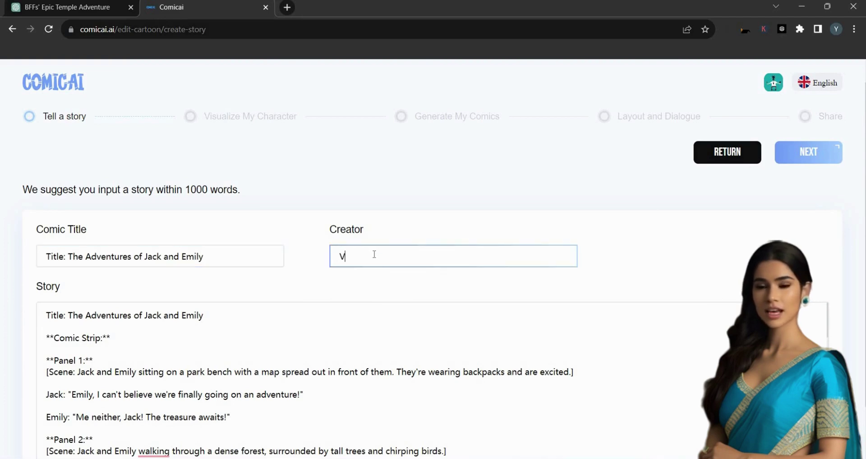
pyautogui.click(808, 155)
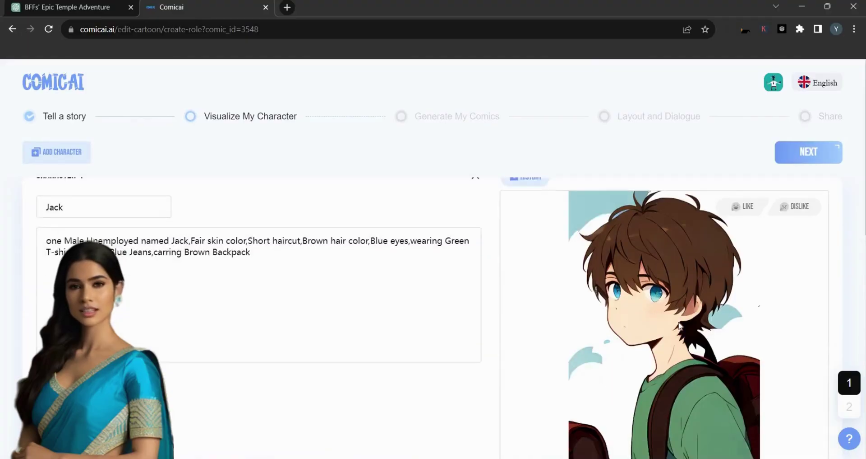
# Change Jack's hair colour from Brown to Black in his description
pyautogui.scroll(-5, 679, 325)
pyautogui.scroll(5, 679, 325)
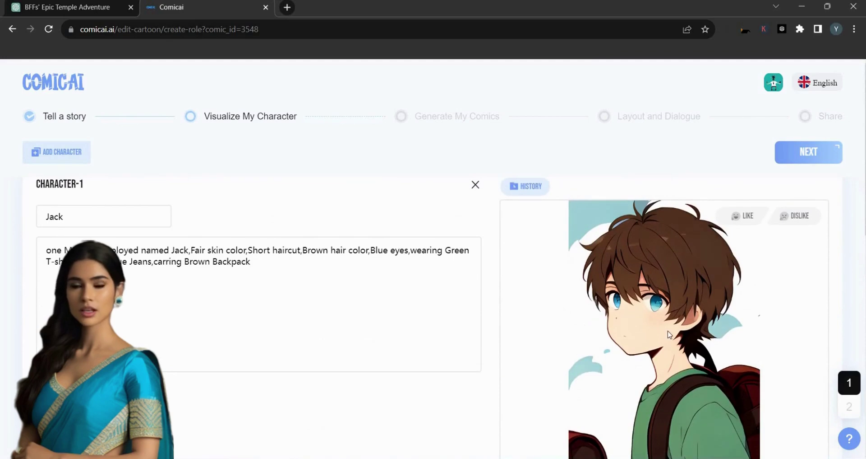
pyautogui.scroll(-10, 670, 335)
pyautogui.scroll(2, 725, 385)
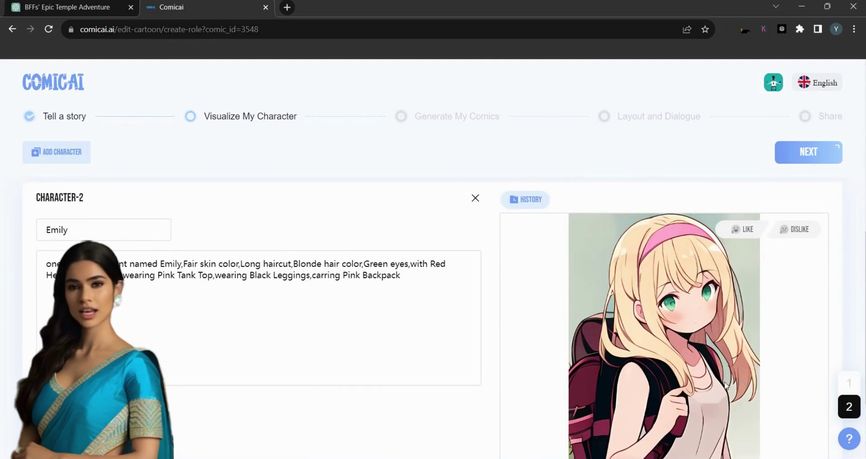
pyautogui.scroll(-3, 725, 385)
pyautogui.scroll(8, 677, 379)
pyautogui.scroll(-4, 637, 374)
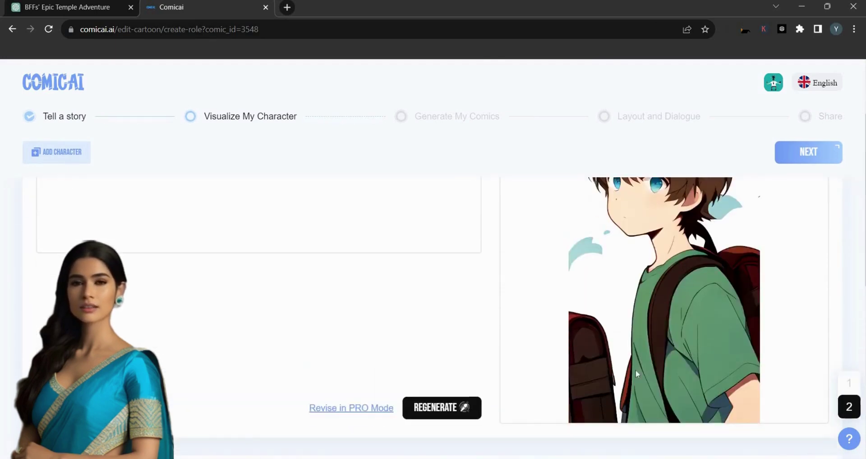
pyautogui.scroll(3, 637, 374)
pyautogui.click(331, 258)
pyautogui.press('BackSpace')
pyautogui.press('BackSpace')
pyautogui.press('BackSpace')
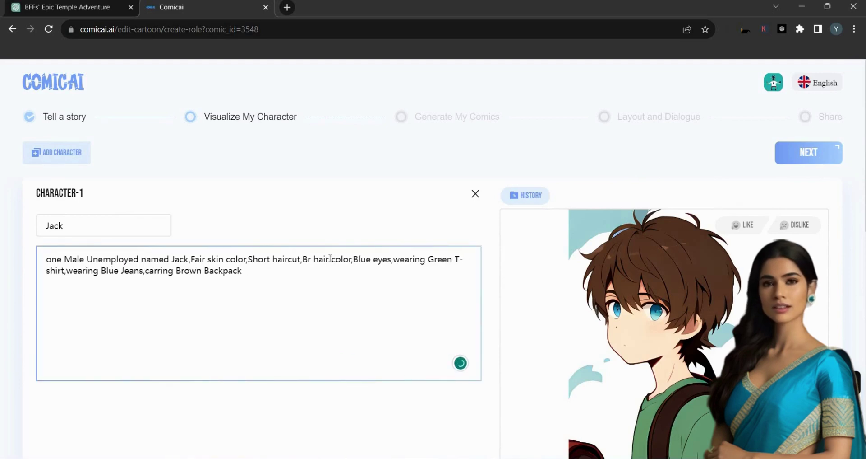
pyautogui.press('BackSpace')
pyautogui.write('lack')
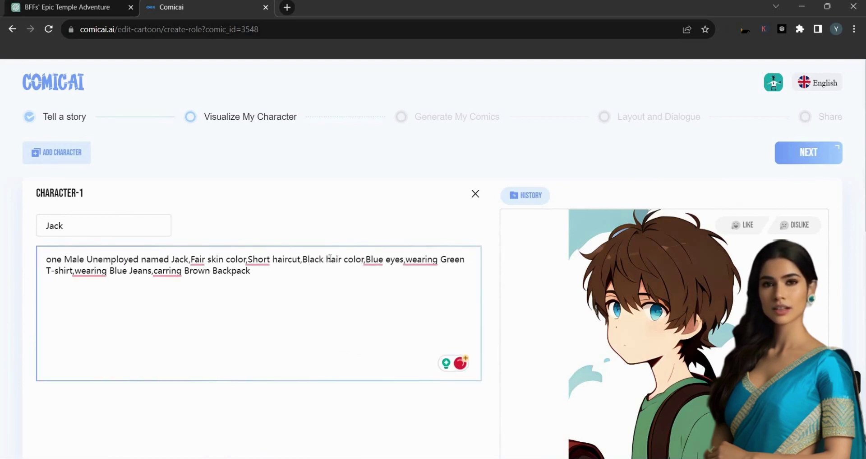
# Change Jack's eye colour from Blue to Brown and regenerate his portrait
pyautogui.click(383, 259)
pyautogui.press('BackSpace')
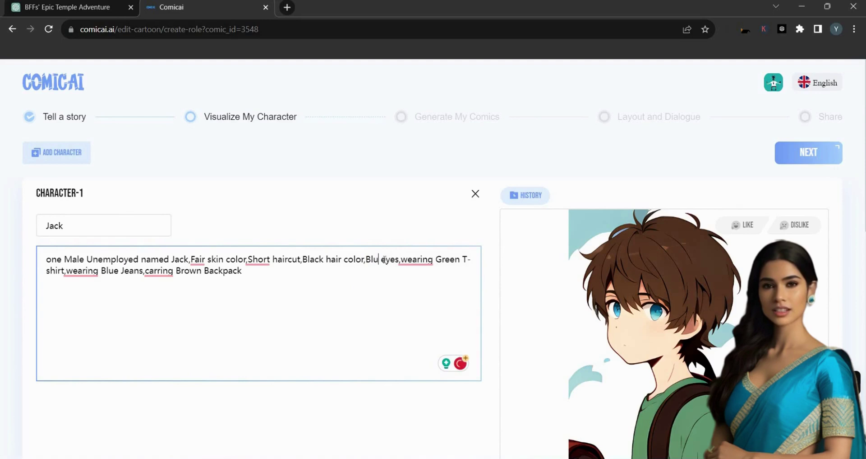
pyautogui.press('BackSpace')
pyautogui.press('BackSpace')
pyautogui.write('rown')
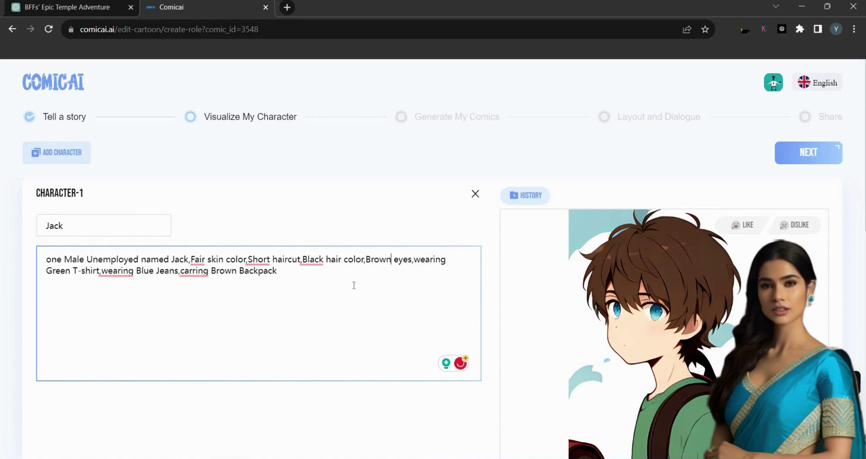
pyautogui.scroll(-2, 369, 308)
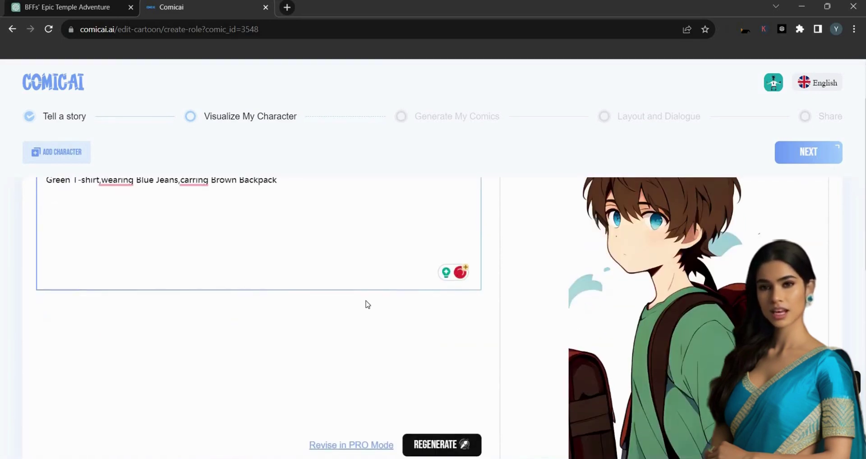
pyautogui.scroll(-1, 382, 319)
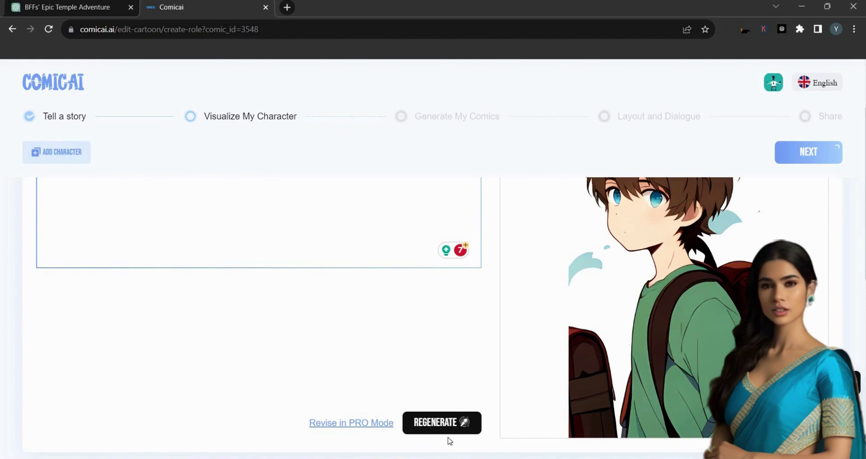
pyautogui.click(445, 422)
pyautogui.scroll(-2, 398, 343)
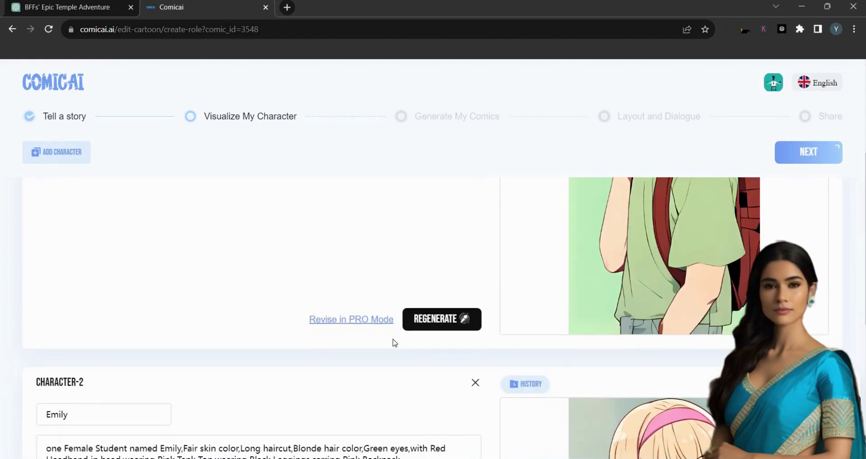
# Open Jack's PRO mode form and check his name, Male gender and Fair skin colour
pyautogui.click(344, 318)
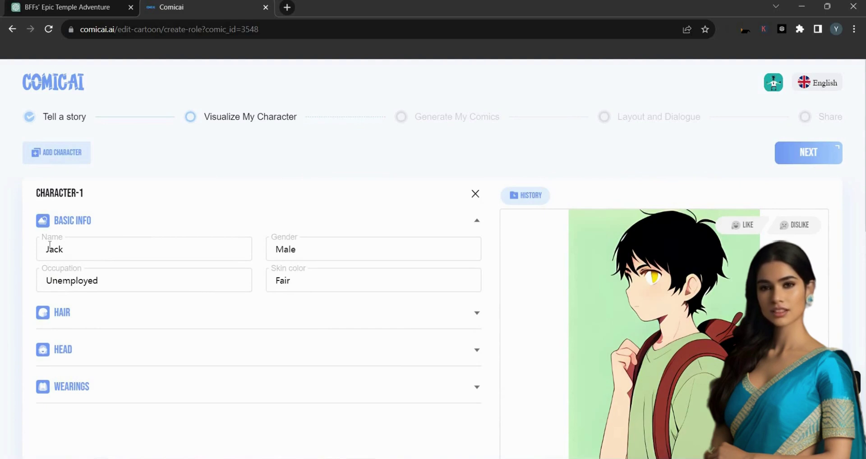
pyautogui.doubleClick(45, 247)
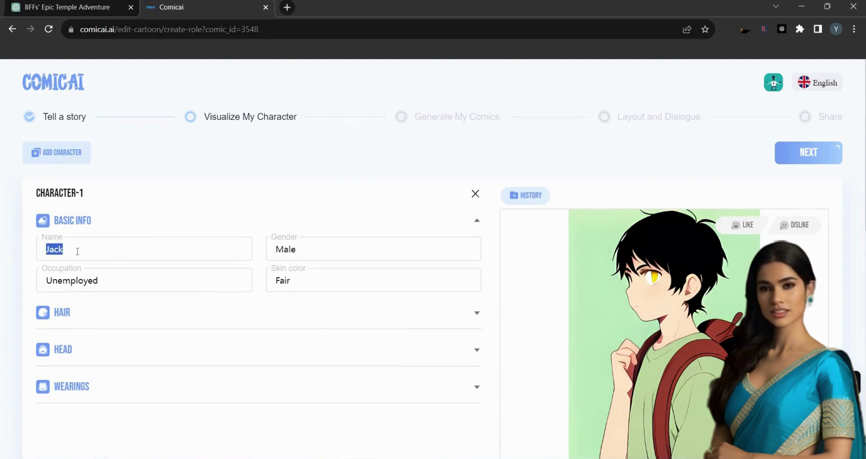
pyautogui.doubleClick(276, 251)
pyautogui.doubleClick(283, 280)
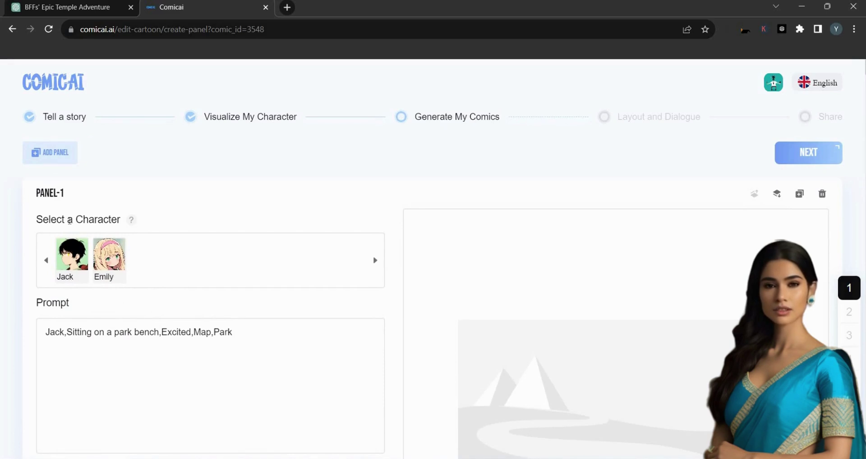
# Review Panel 1's park-bench prompt for Jack and browse the action reference poses
pyautogui.scroll(-2, 196, 347)
pyautogui.scroll(2, 197, 350)
pyautogui.scroll(-6, 197, 350)
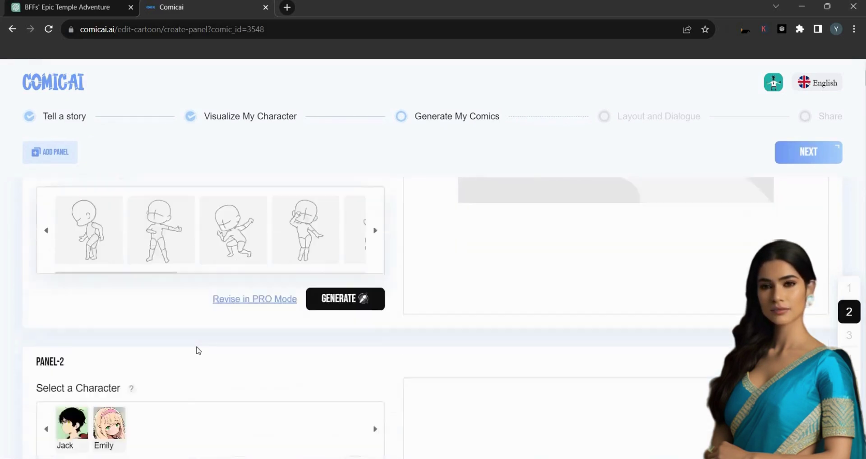
pyautogui.scroll(-5, 198, 350)
pyautogui.click(198, 350)
pyautogui.scroll(2, 185, 347)
pyautogui.scroll(-4, 112, 316)
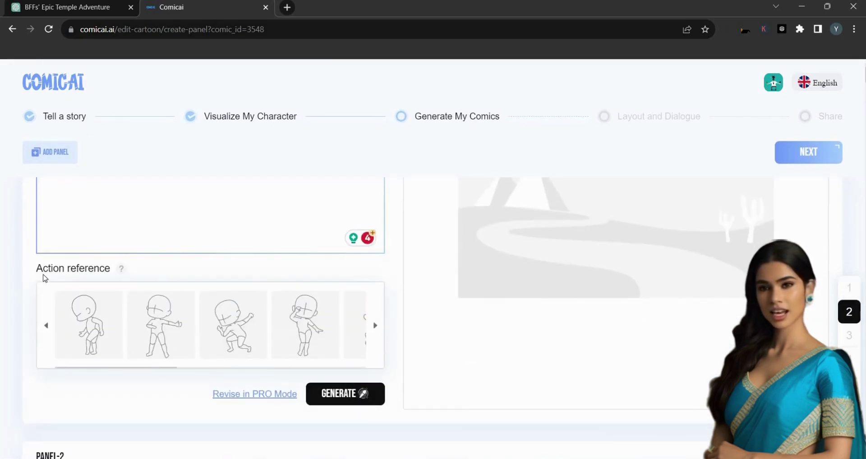
pyautogui.tripleClick(157, 274)
pyautogui.hscroll(2, 227, 323)
pyautogui.hscroll(3, 227, 323)
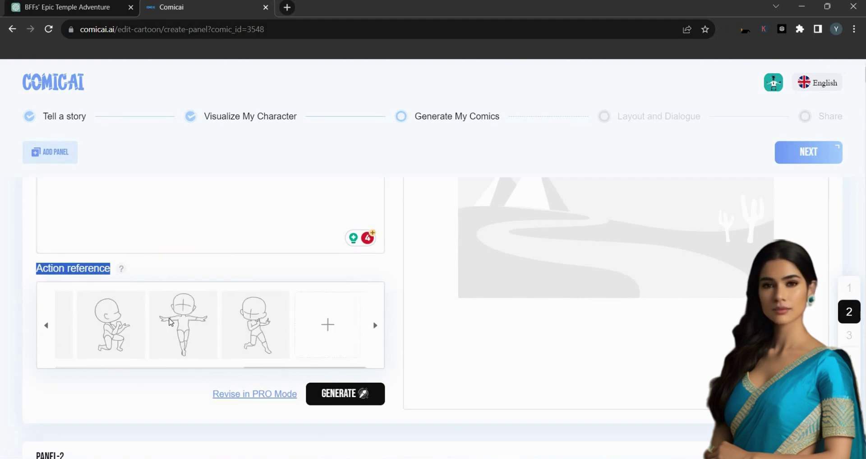
# Upload a photo from New folder (2) as Panel 1's action reference
pyautogui.click(185, 323)
pyautogui.scroll(2, 317, 410)
pyautogui.hscroll(3, 317, 411)
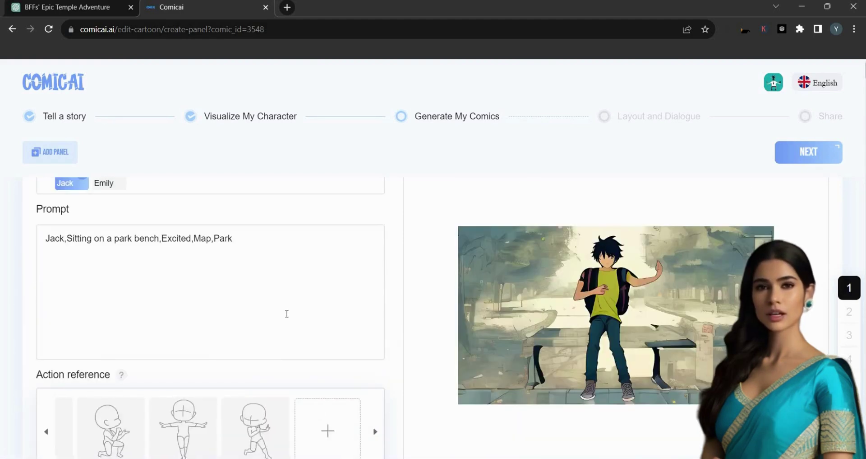
pyautogui.scroll(-2, 286, 314)
pyautogui.click(327, 342)
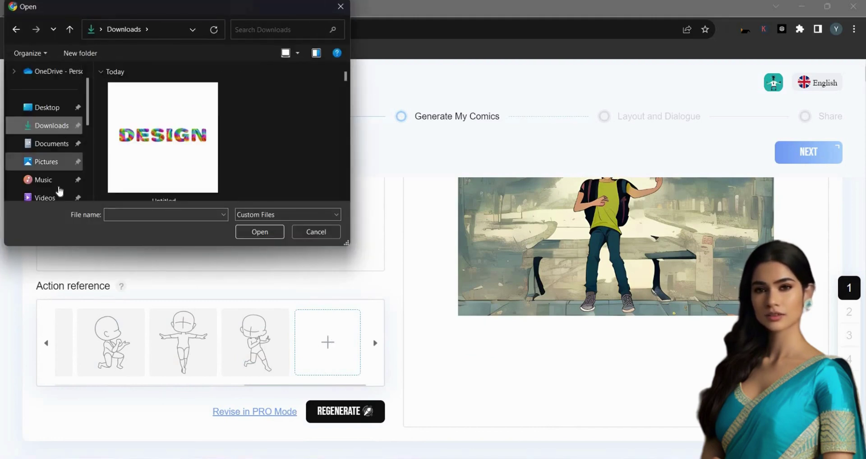
pyautogui.scroll(-3, 59, 170)
pyautogui.click(63, 164)
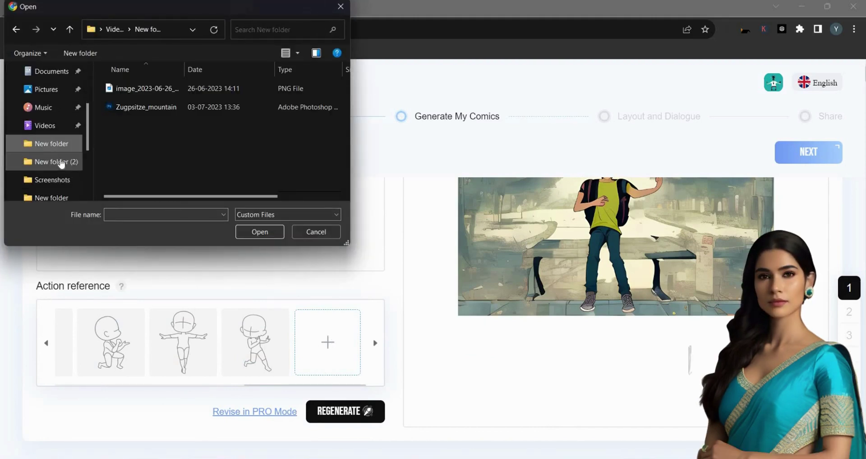
pyautogui.click(154, 102)
pyautogui.click(260, 231)
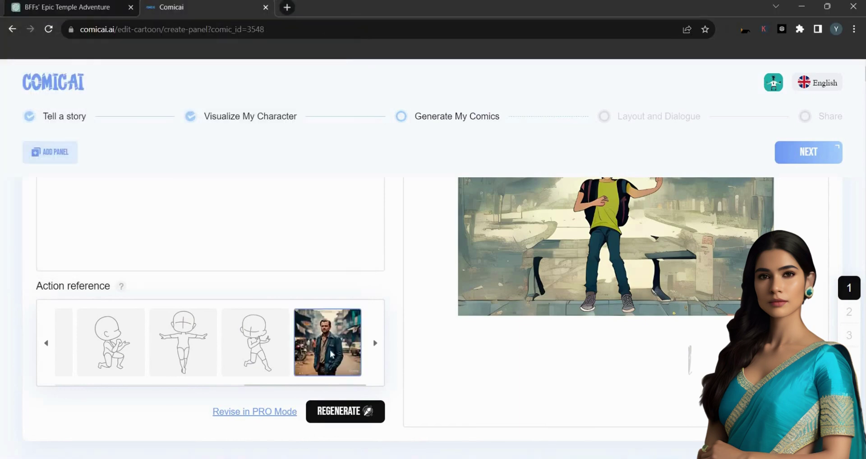
pyautogui.scroll(-1, 309, 330)
# Check Panel 1's scene details: sitting on a park bench, Excited expression, Map props
pyautogui.scroll(1, 309, 331)
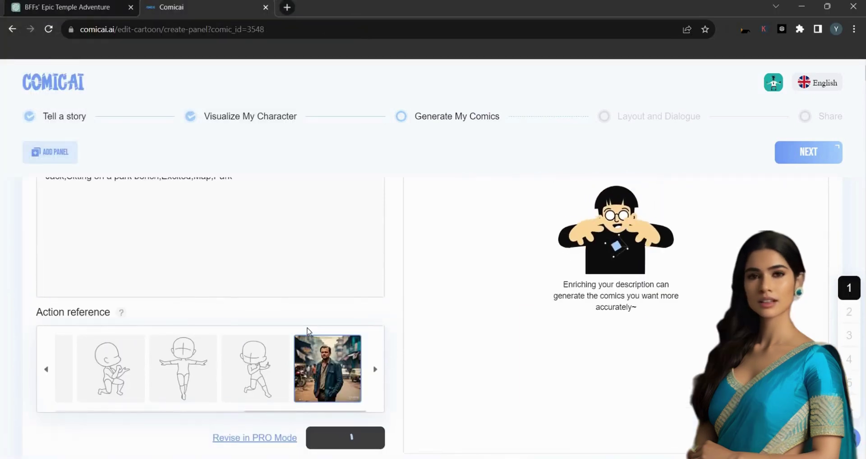
pyautogui.scroll(3, 316, 327)
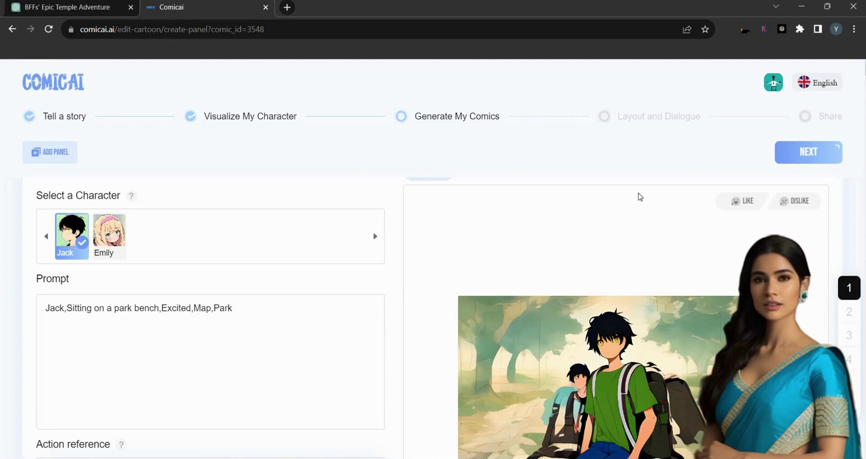
pyautogui.scroll(-5, 601, 372)
pyautogui.scroll(3, 556, 340)
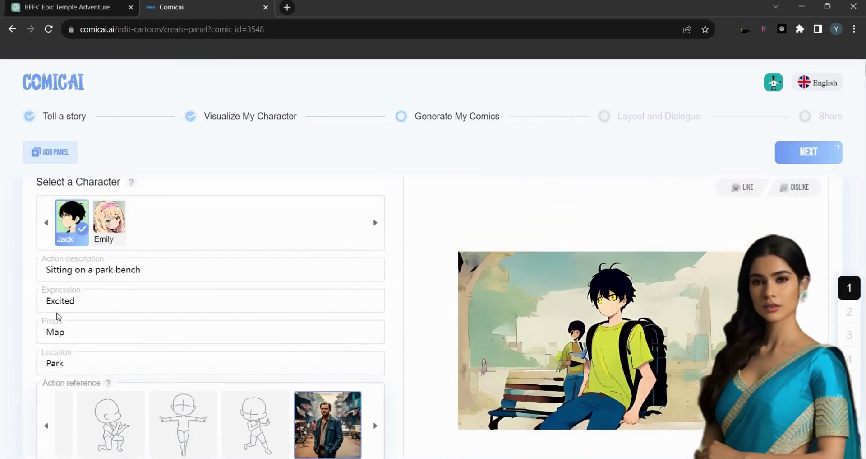
pyautogui.tripleClick(134, 279)
pyautogui.tripleClick(85, 313)
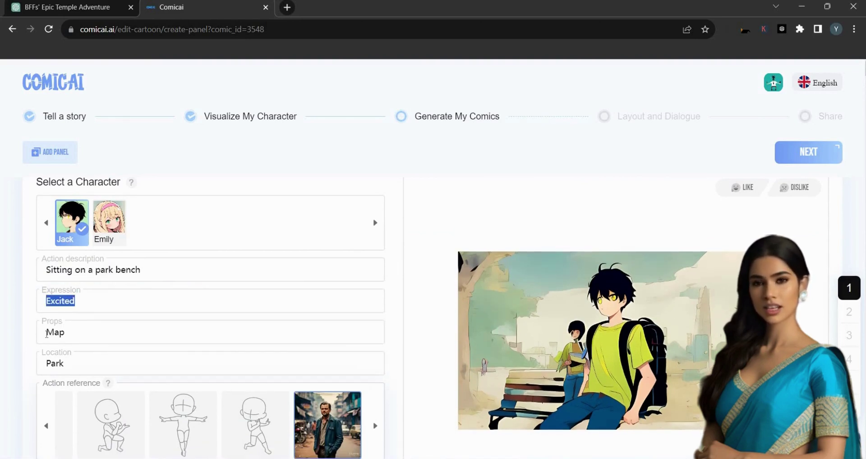
pyautogui.tripleClick(69, 334)
pyautogui.scroll(-2, 312, 349)
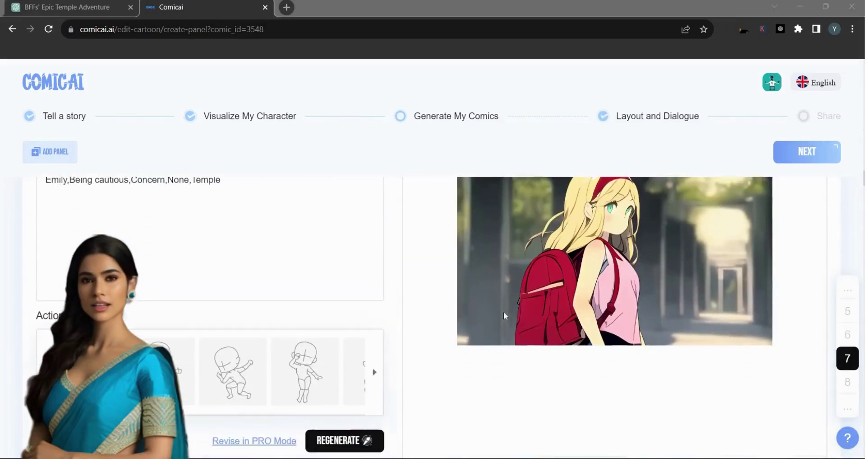
# Advance to the layout stage and add a single rectangular frame template to the page
pyautogui.click(813, 156)
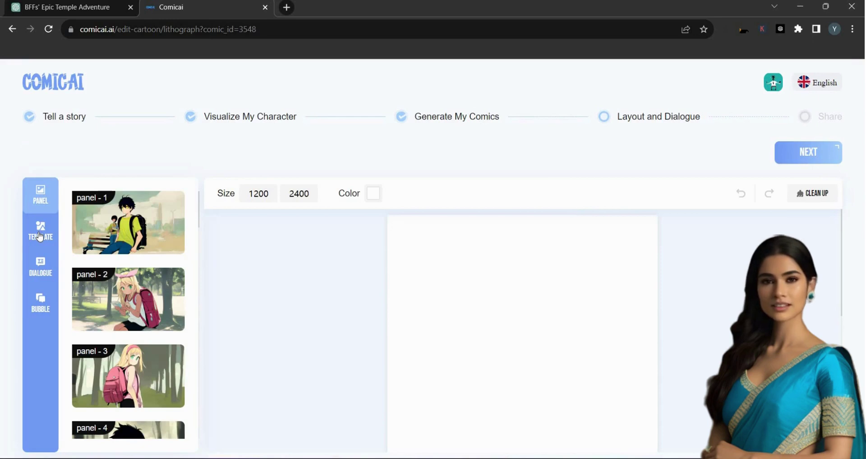
pyautogui.click(40, 235)
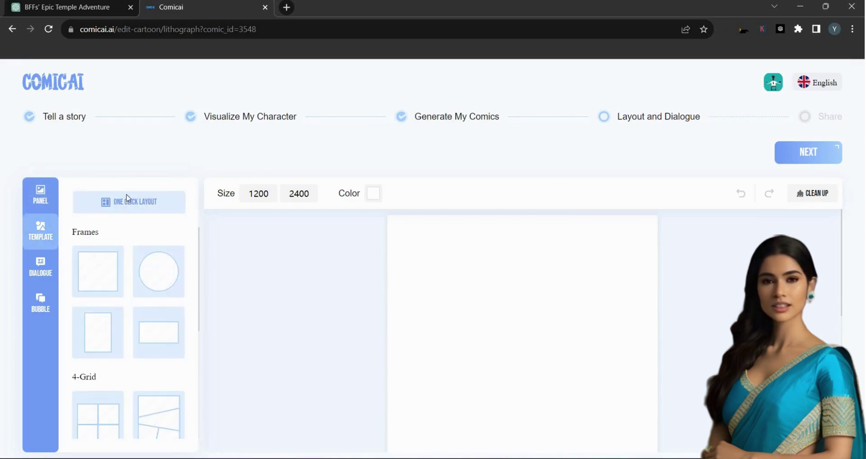
pyautogui.click(108, 283)
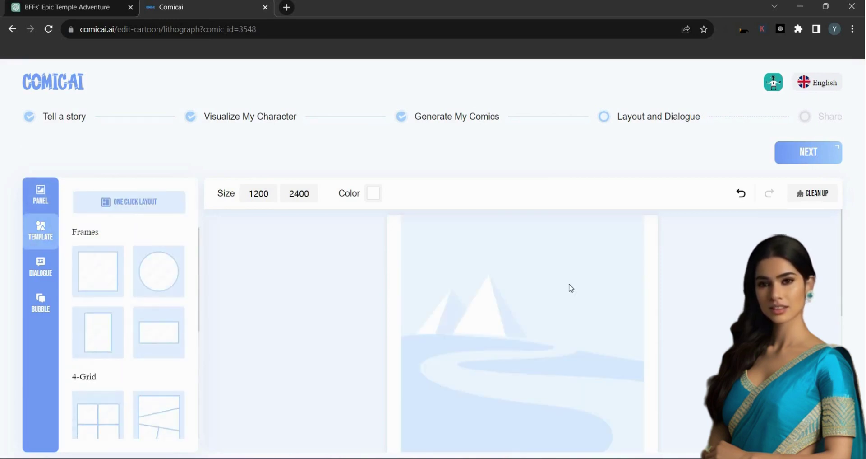
pyautogui.scroll(-2, 154, 318)
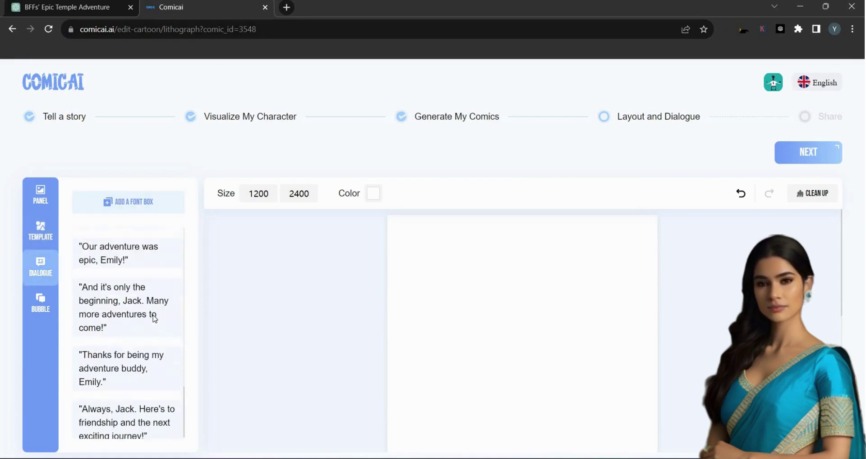
# Put an oval bubble on panel 1 with the adventure line in enlarged ComicRelief-Bold
pyautogui.click(41, 299)
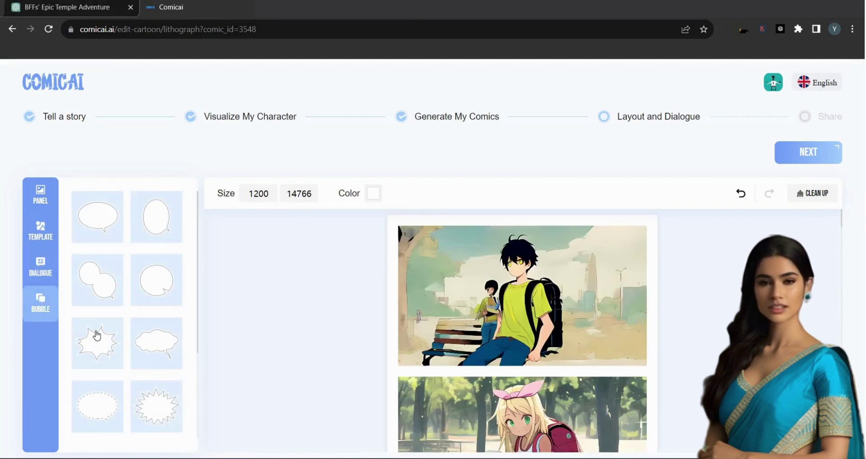
pyautogui.moveTo(97, 216); pyautogui.dragTo(405, 286)
pyautogui.moveTo(443, 316); pyautogui.dragTo(435, 246)
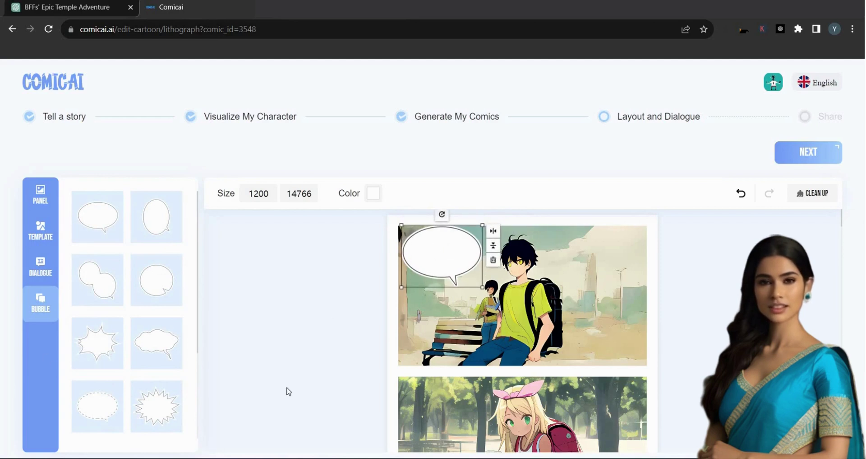
pyautogui.click(41, 269)
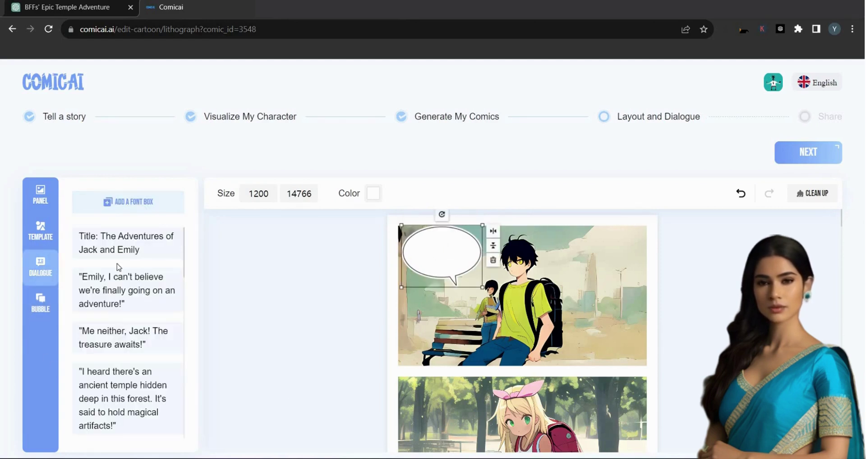
pyautogui.click(125, 290)
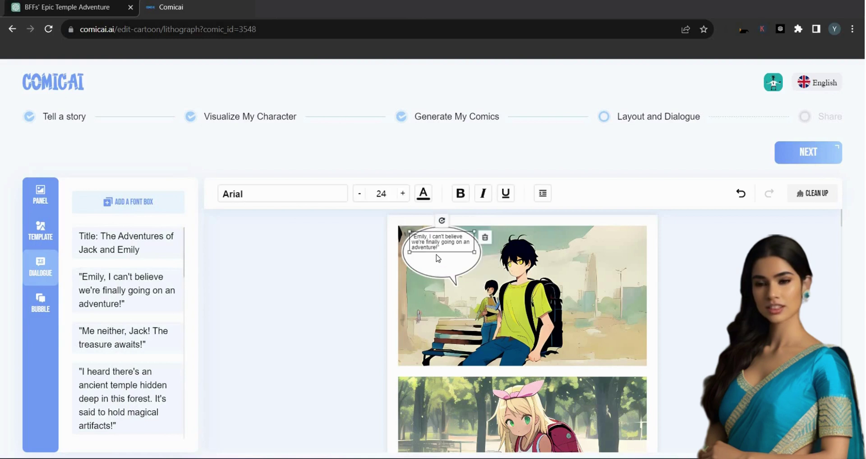
pyautogui.click(338, 194)
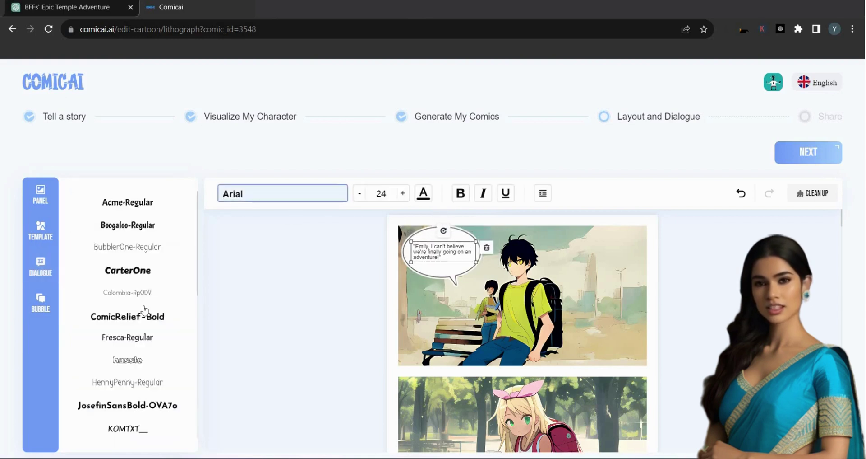
pyautogui.click(406, 194)
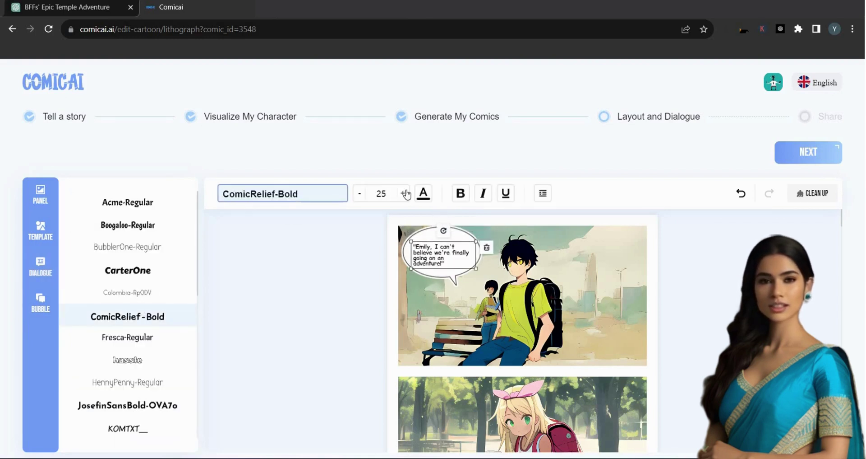
pyautogui.click(803, 153)
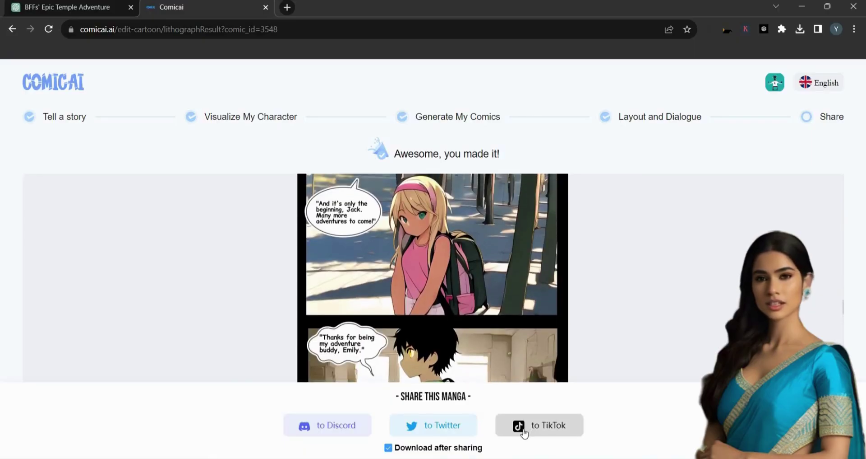
# Preview the finished comic as a TikTok video from the share page
pyautogui.click(530, 432)
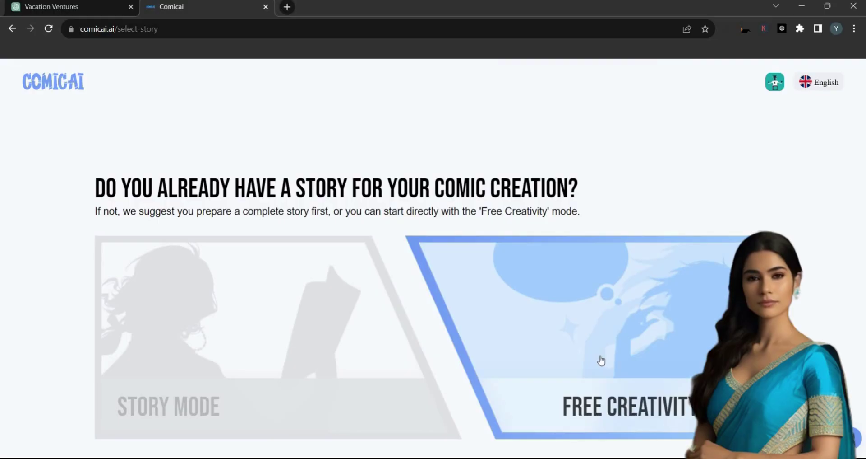
# Choose Free Creativity, enter title 'Vacation ventures' and creator 'Ai', and continue to characters
pyautogui.click(634, 400)
pyautogui.click(145, 278)
pyautogui.write('Vacation ven')
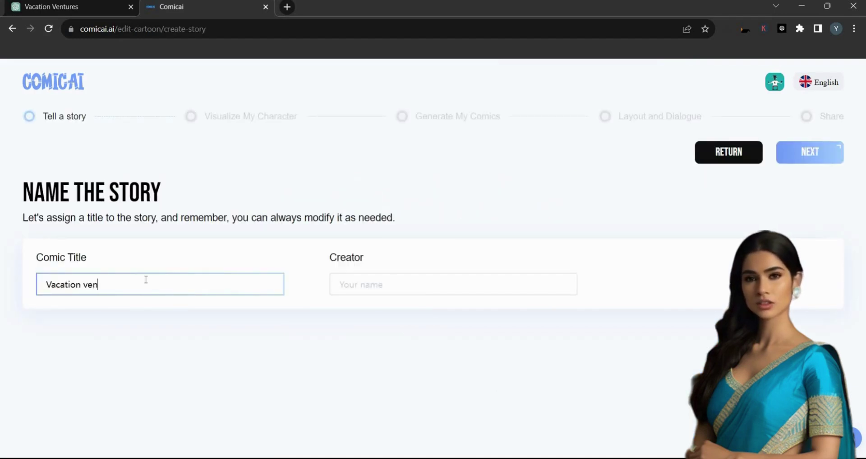
pyautogui.write('tures')
pyautogui.click(350, 285)
pyautogui.write('i')
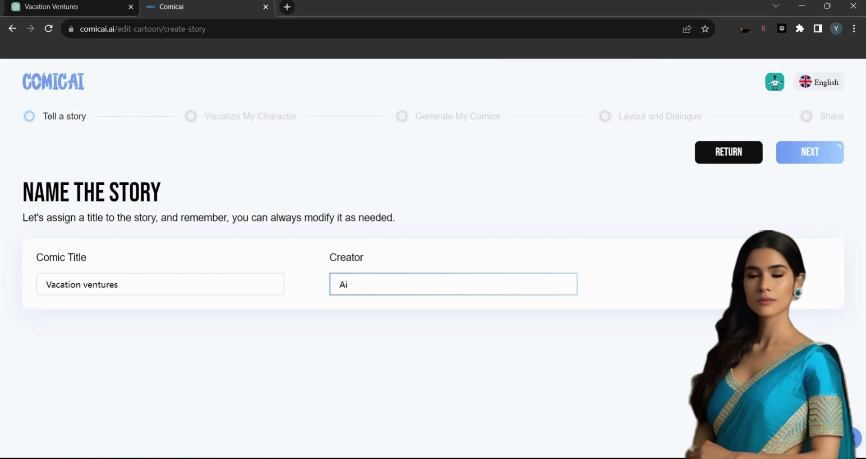
pyautogui.click(810, 152)
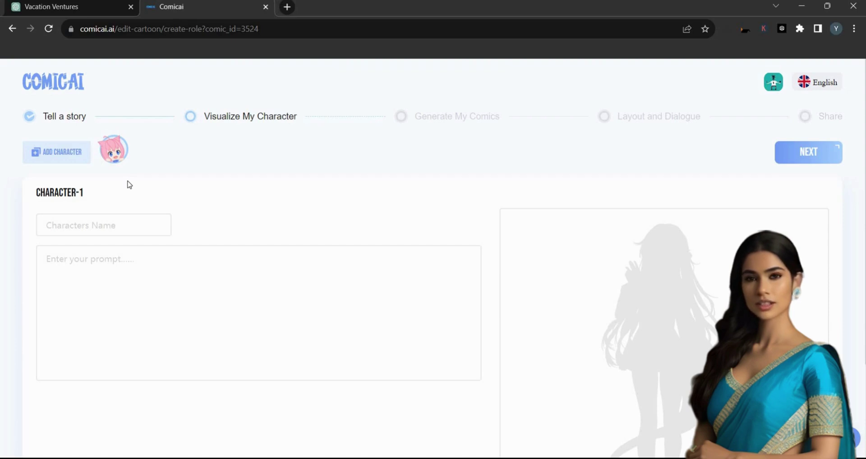
# Have the assistant describe a flawed, confident, inspiring, super-strong hero with mysterious allies, then copy it
pyautogui.click(115, 152)
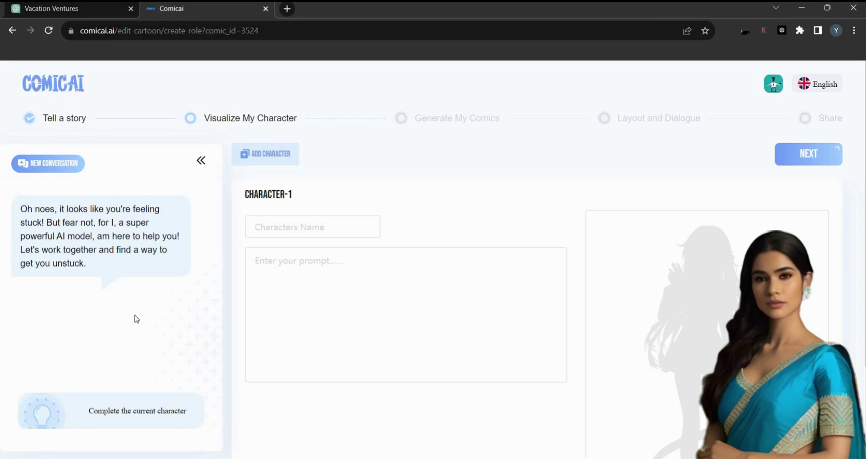
pyautogui.click(133, 411)
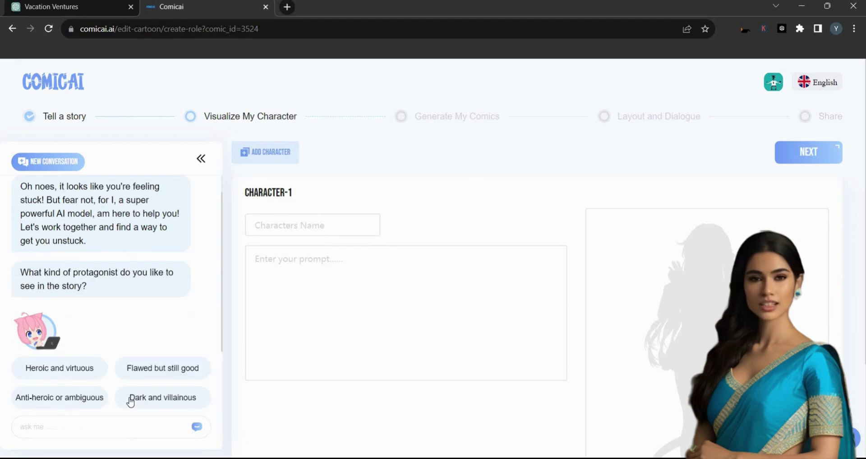
pyautogui.click(164, 371)
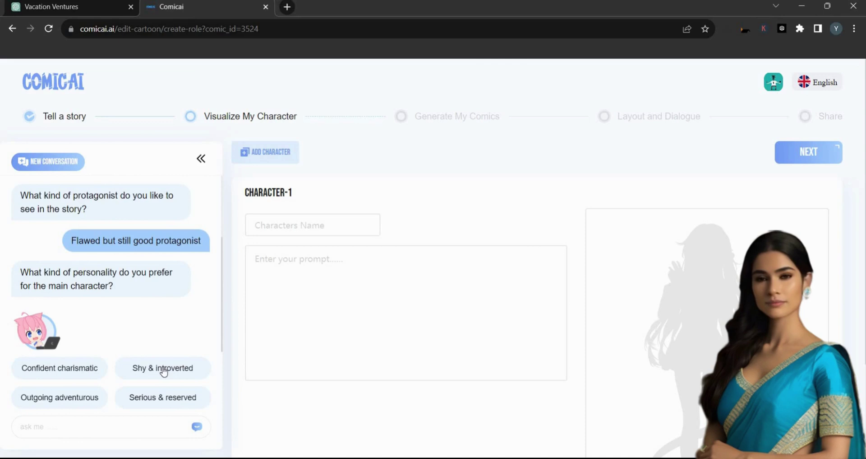
pyautogui.click(65, 371)
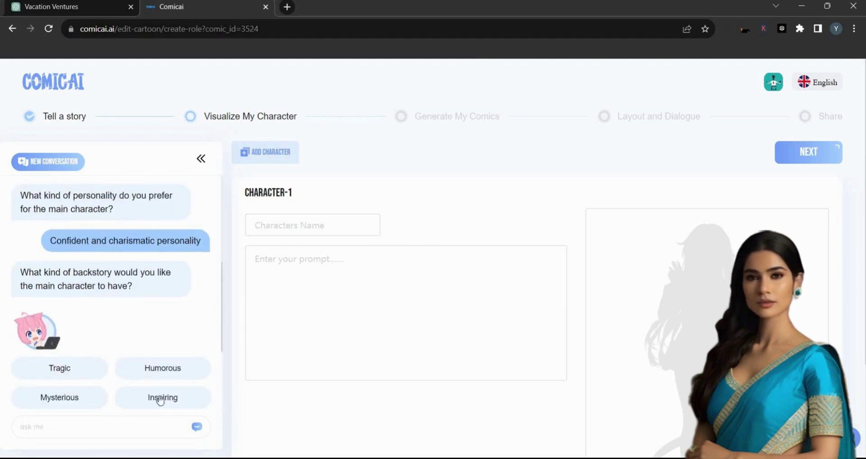
pyautogui.click(158, 398)
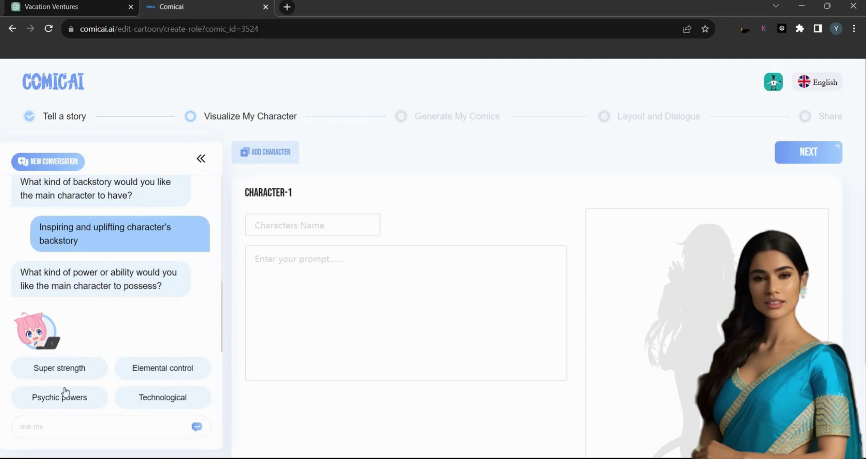
pyautogui.click(70, 372)
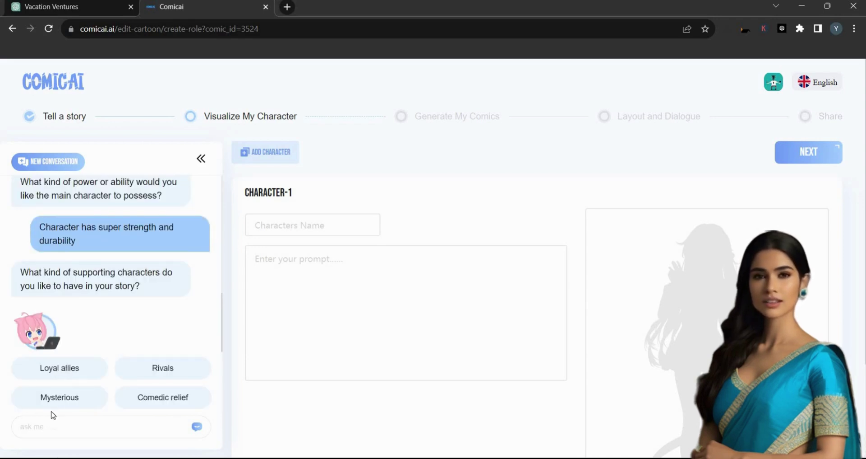
pyautogui.click(62, 397)
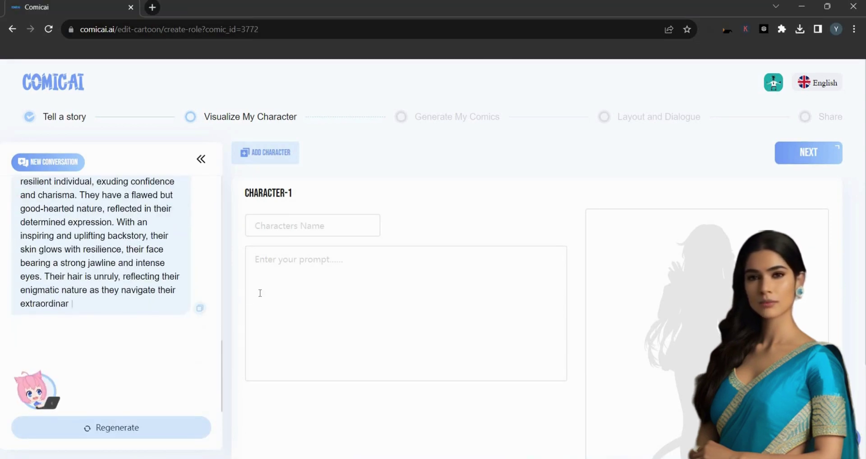
pyautogui.click(201, 360)
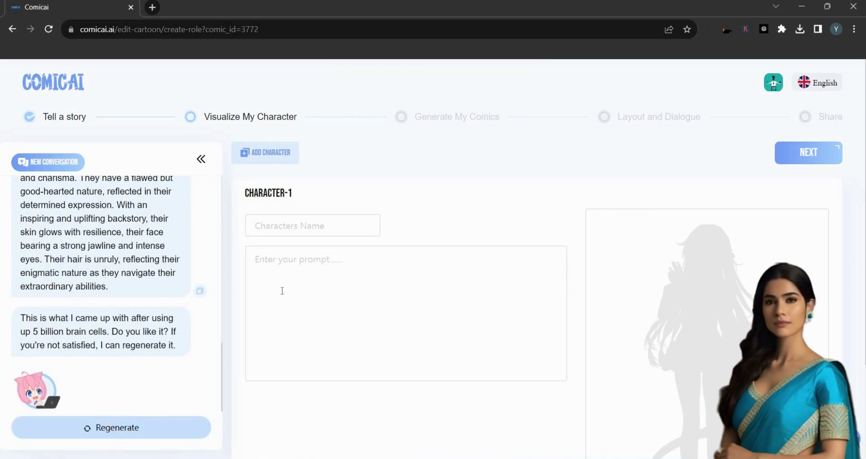
# Paste the copied description into the character prompt and name the character 'Alex'
pyautogui.click(276, 258)
pyautogui.hotkey('ctrl', 'v')
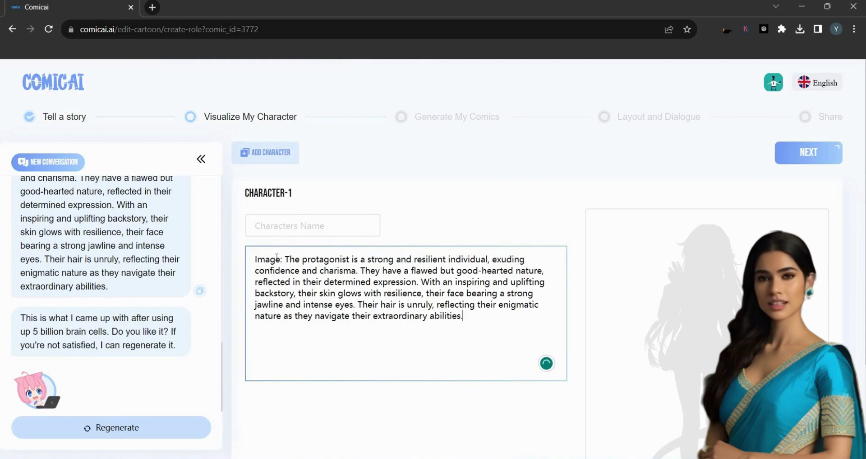
pyautogui.click(310, 222)
pyautogui.write('Alex')
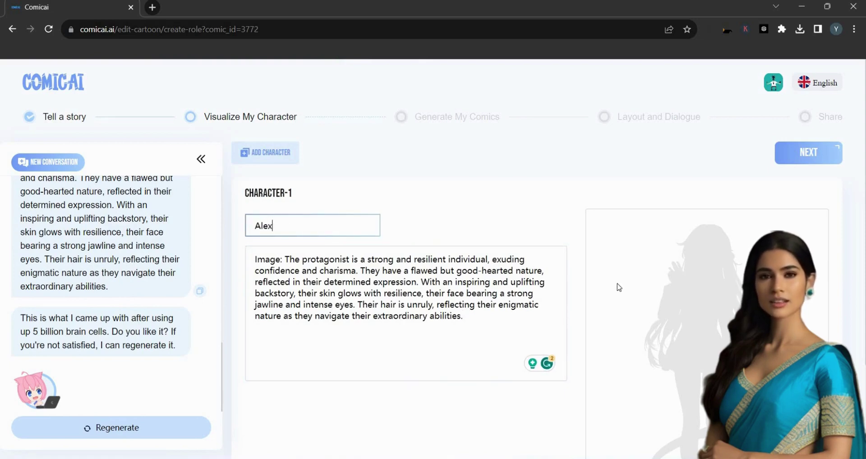
# Generate Alex's portrait from the description and look over the result
pyautogui.scroll(-3, 530, 361)
pyautogui.click(526, 413)
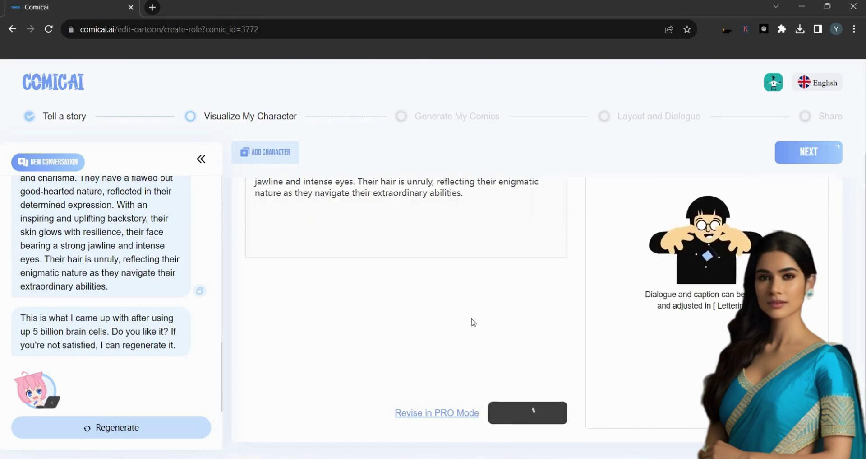
pyautogui.scroll(2, 469, 316)
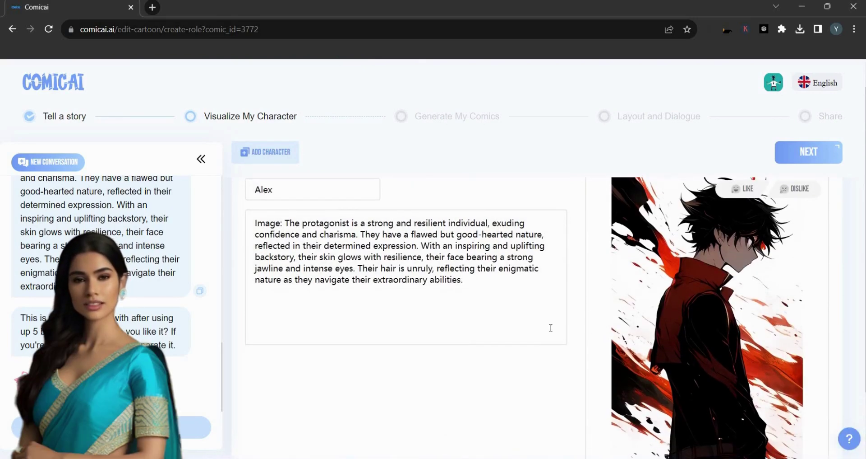
pyautogui.scroll(-3, 693, 383)
pyautogui.scroll(3, 693, 382)
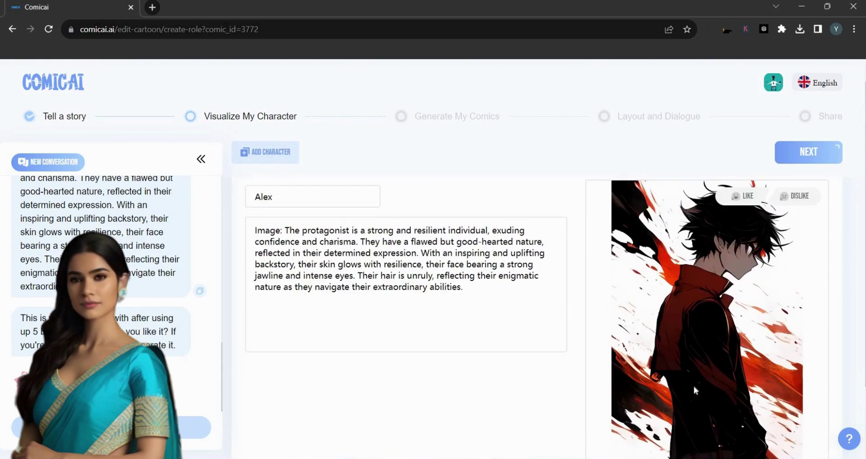
pyautogui.scroll(1, 693, 382)
pyautogui.scroll(-3, 693, 383)
# In pro mode, set Alex's gender to Female and occupation to Employed
pyautogui.click(458, 413)
pyautogui.scroll(3, 429, 343)
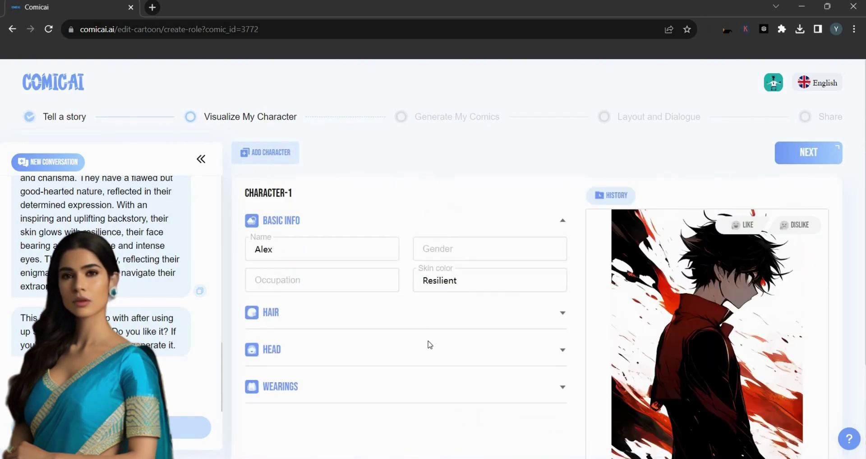
pyautogui.click(460, 248)
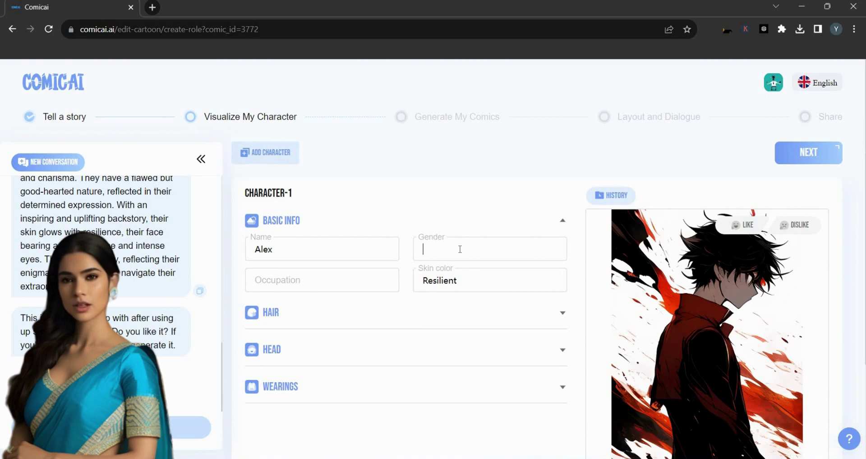
pyautogui.write('Female')
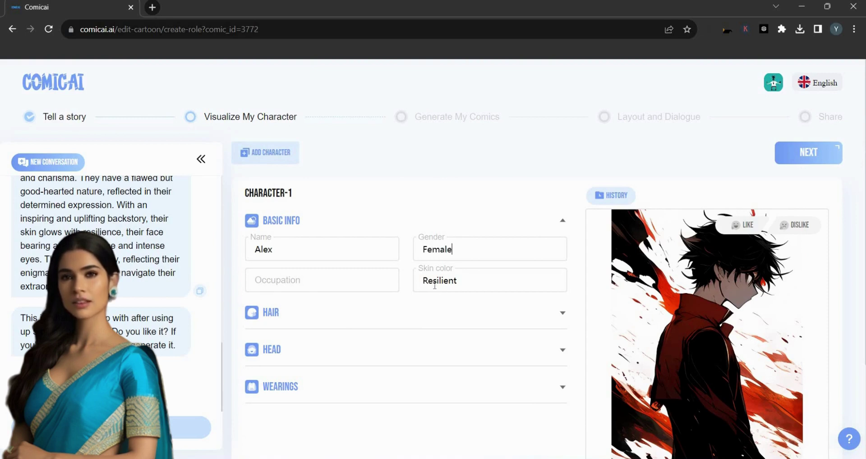
pyautogui.click(371, 278)
pyautogui.write('Em')
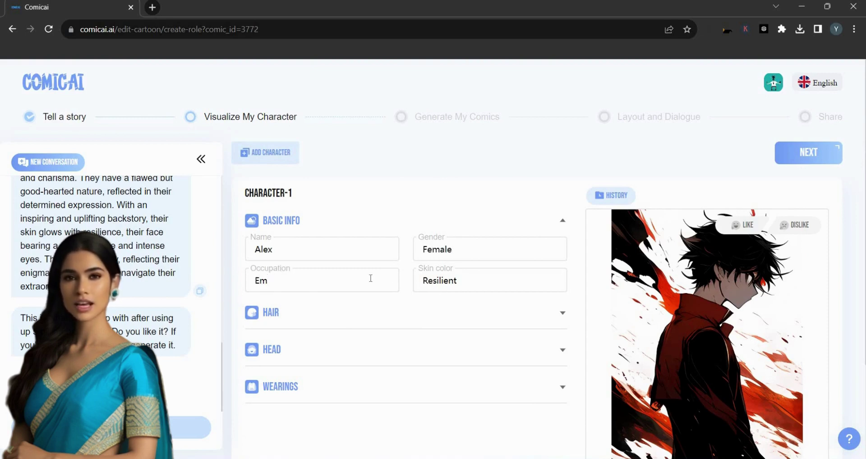
pyautogui.write('ployed')
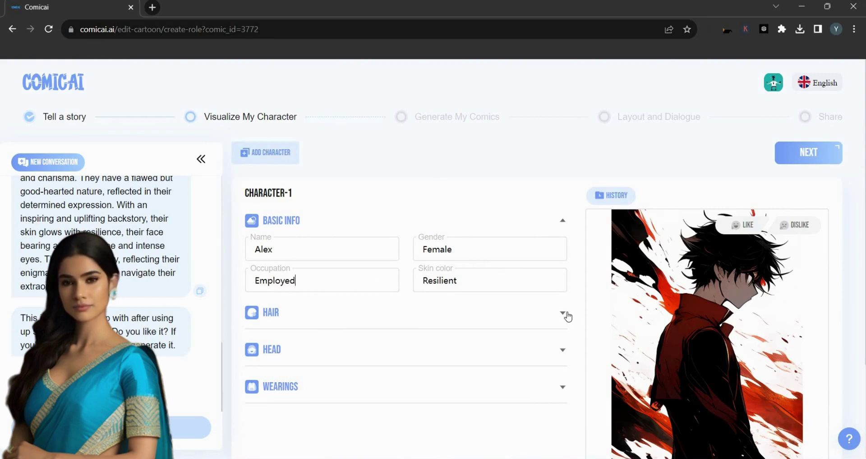
# Change Alex's hair to black with brown eyes and regenerate her portrait
pyautogui.click(563, 312)
pyautogui.click(454, 347)
pyautogui.press('BackSpace')
pyautogui.press('BackSpace')
pyautogui.press('BackSpace')
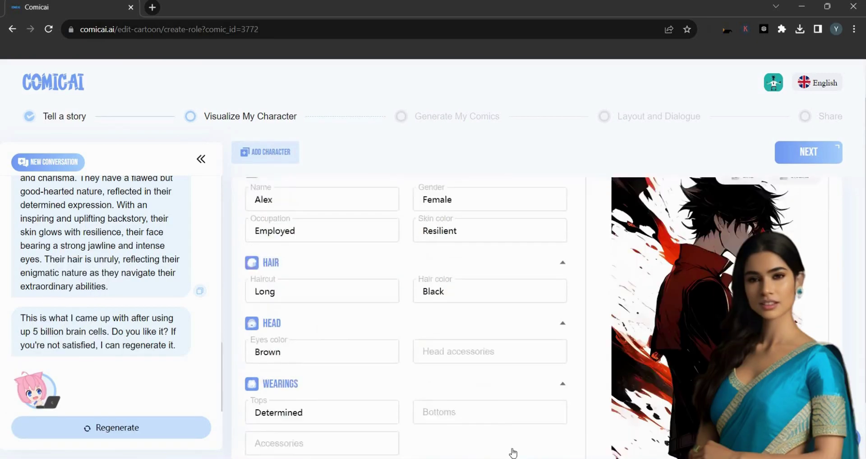
pyautogui.scroll(-1, 512, 450)
pyautogui.scroll(-1, 498, 429)
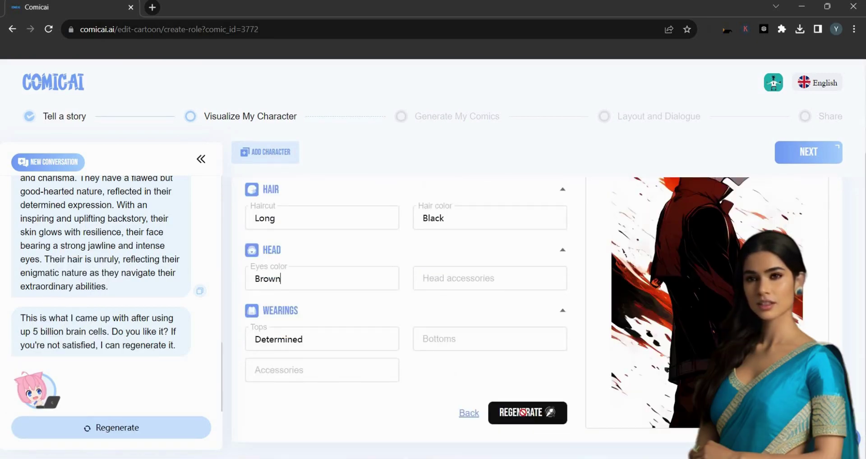
pyautogui.click(523, 411)
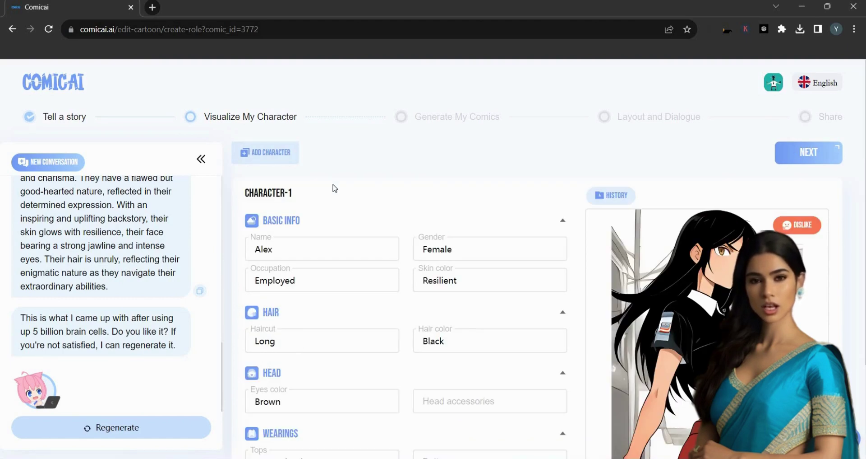
pyautogui.scroll(-2, 335, 188)
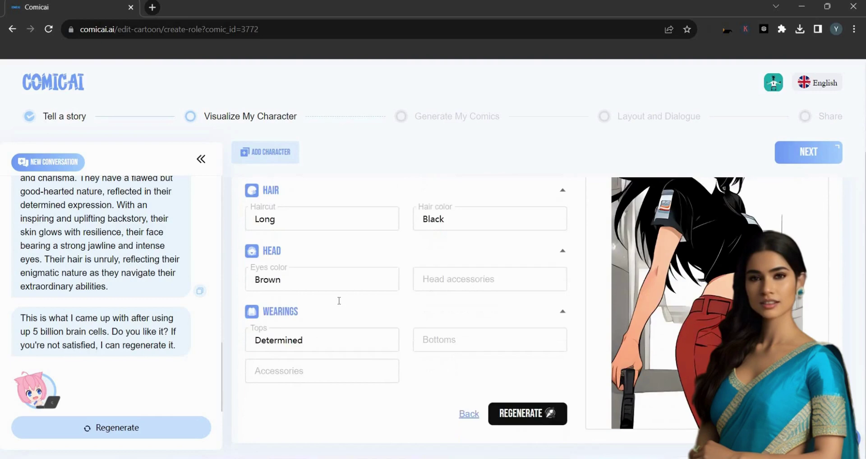
pyautogui.scroll(3, 340, 301)
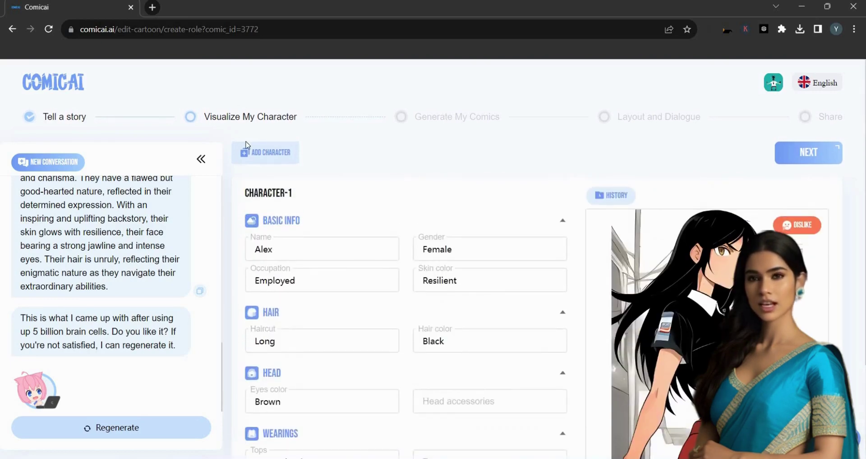
# Have the assistant write a light-hearted Action/Adventure city story for the panel and copy it
pyautogui.click(253, 152)
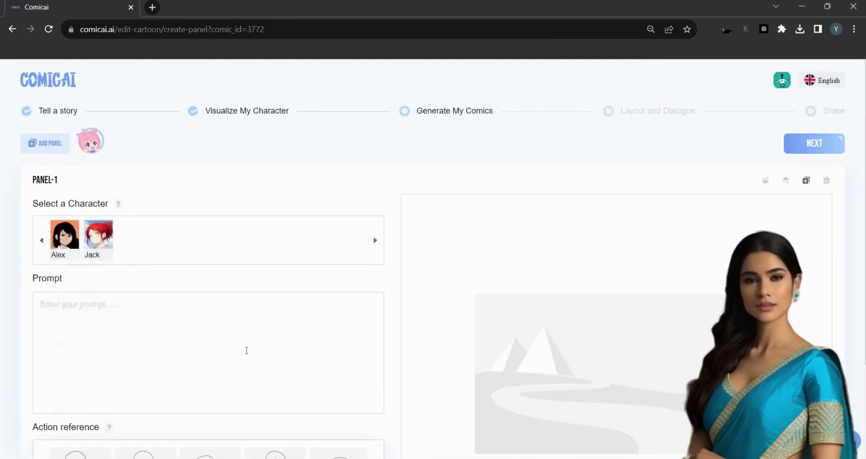
pyautogui.click(96, 145)
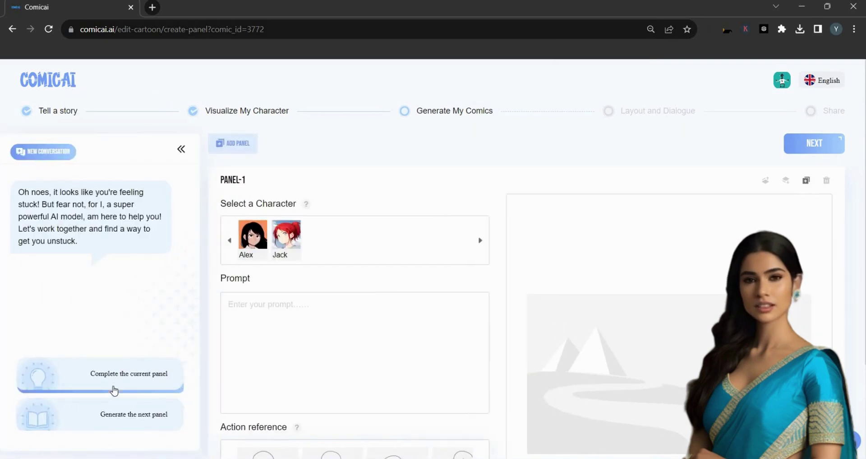
pyautogui.click(116, 383)
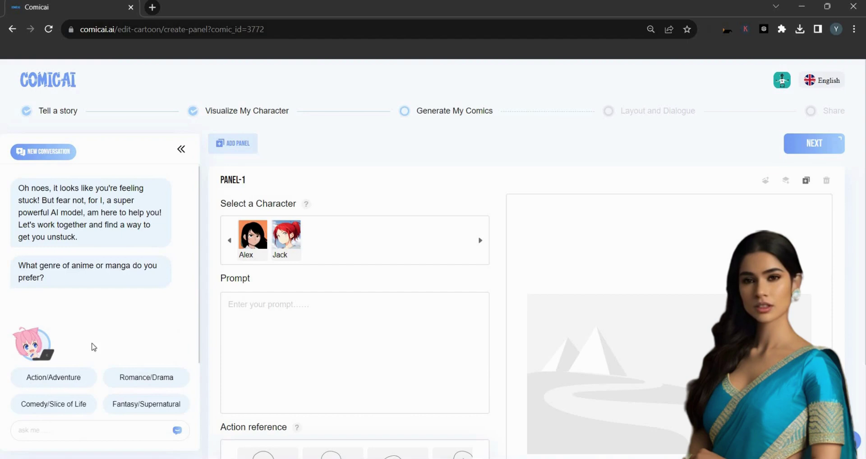
pyautogui.click(53, 382)
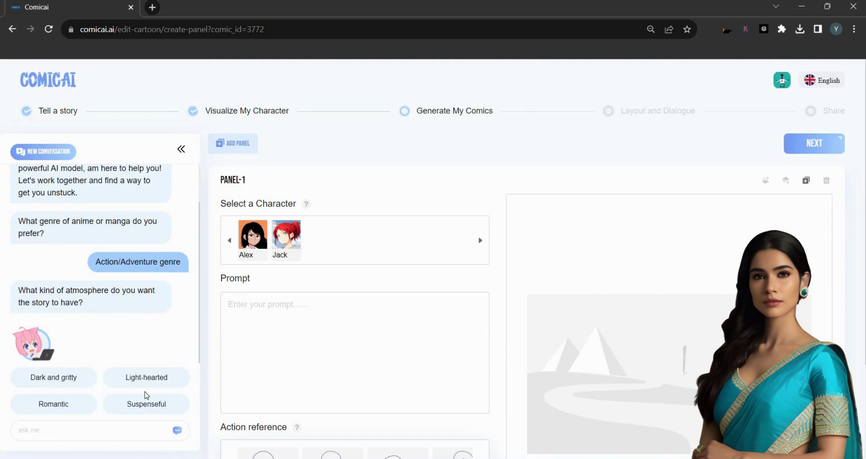
pyautogui.click(133, 379)
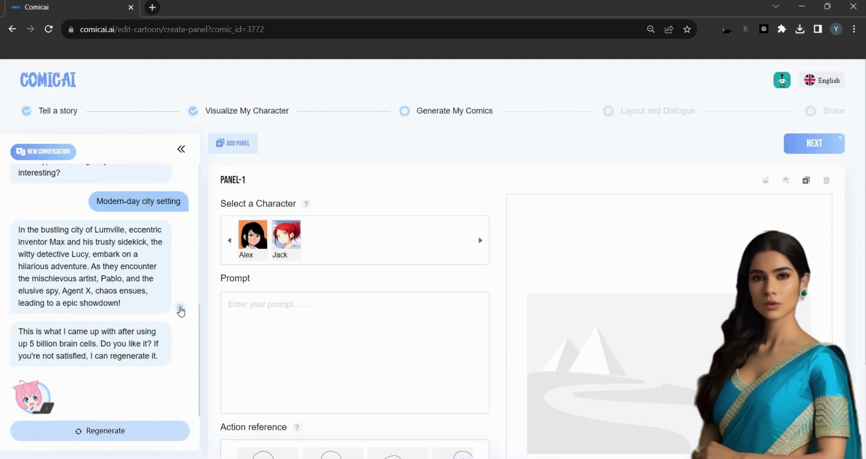
pyautogui.click(180, 307)
# Paste the story as Panel 1's prompt and select Alex as its character
pyautogui.click(279, 313)
pyautogui.hotkey('ctrl', 'v')
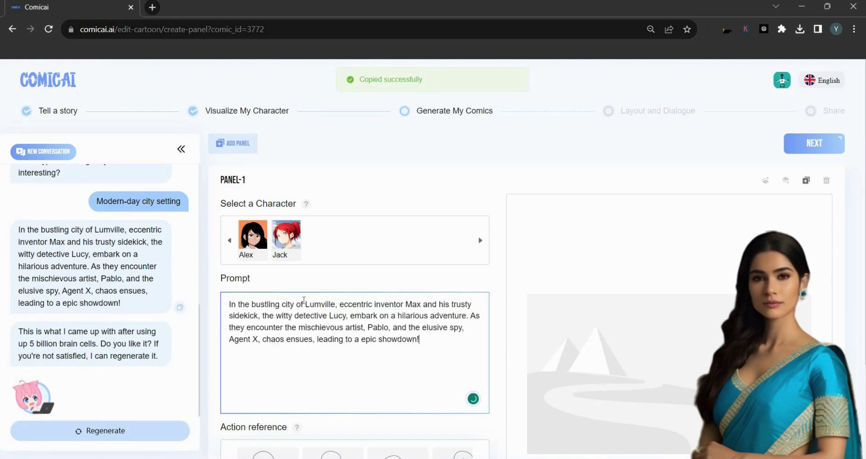
pyautogui.click(252, 237)
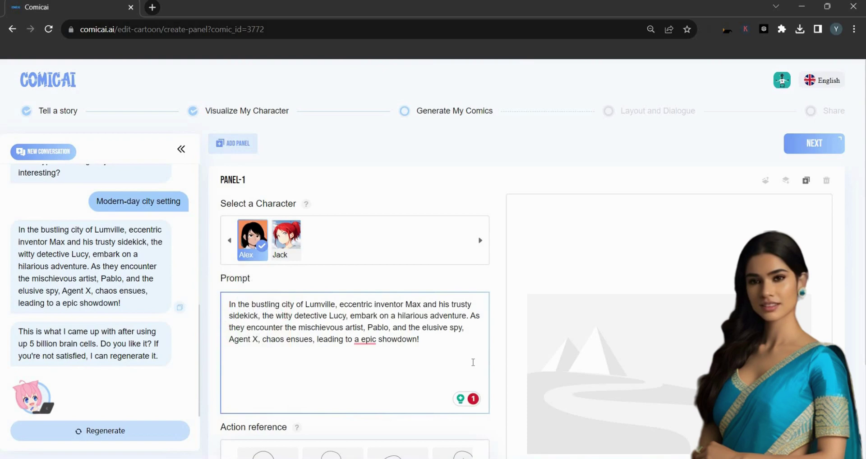
pyautogui.scroll(-3, 451, 359)
# Pick the second pose thumbnail as Panel 1's action reference
pyautogui.click(360, 359)
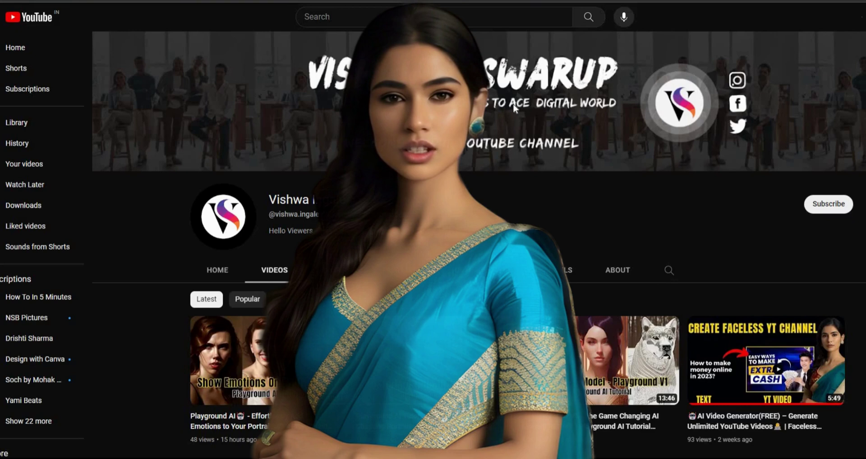
# Subscribe to the YouTube channel and scroll down its Videos tab to older uploads
pyautogui.click(829, 205)
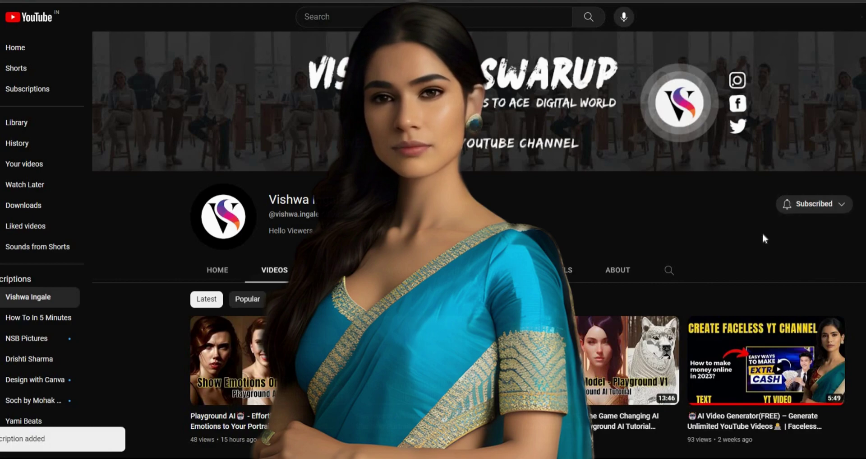
pyautogui.scroll(-4, 764, 238)
pyautogui.scroll(-3, 762, 239)
pyautogui.scroll(-1, 763, 239)
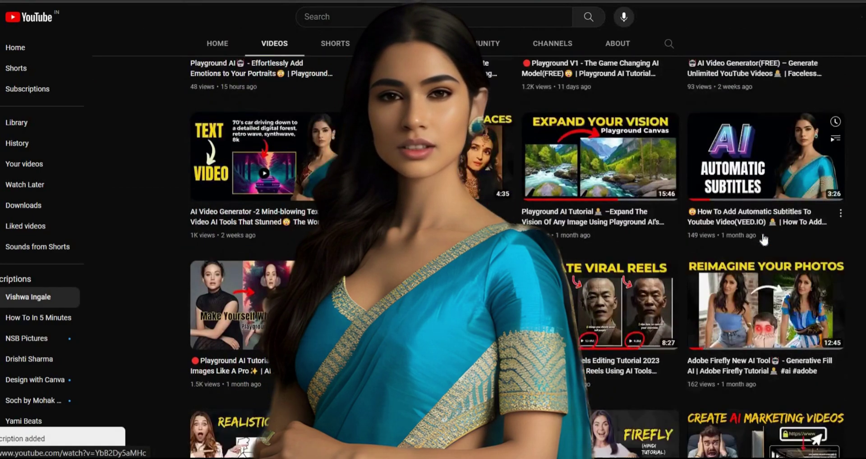
pyautogui.scroll(-2, 763, 239)
pyautogui.scroll(-2, 764, 238)
pyautogui.scroll(-2, 764, 239)
pyautogui.scroll(-3, 764, 239)
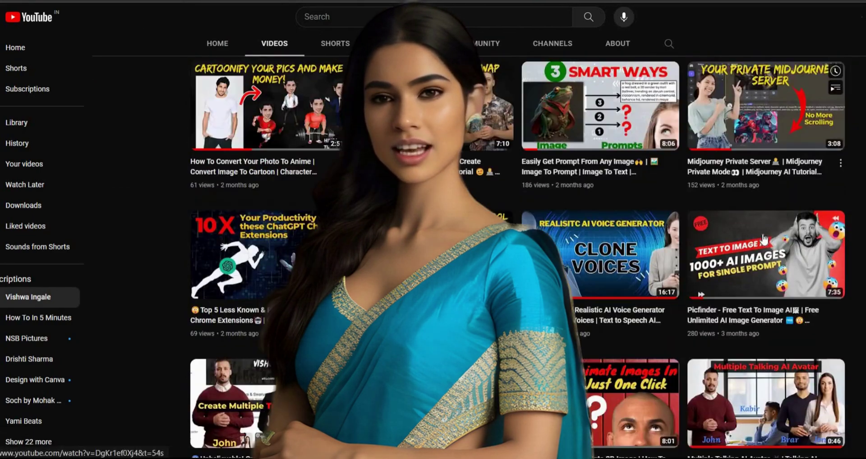
pyautogui.scroll(-2, 764, 239)
pyautogui.scroll(-2, 764, 239)
pyautogui.scroll(-3, 764, 239)
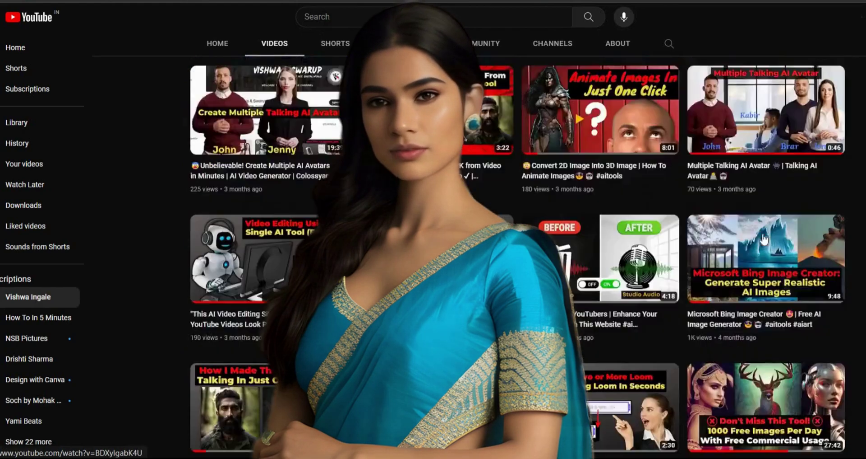
pyautogui.scroll(-3, 764, 239)
pyautogui.scroll(-2, 764, 239)
pyautogui.scroll(-3, 764, 239)
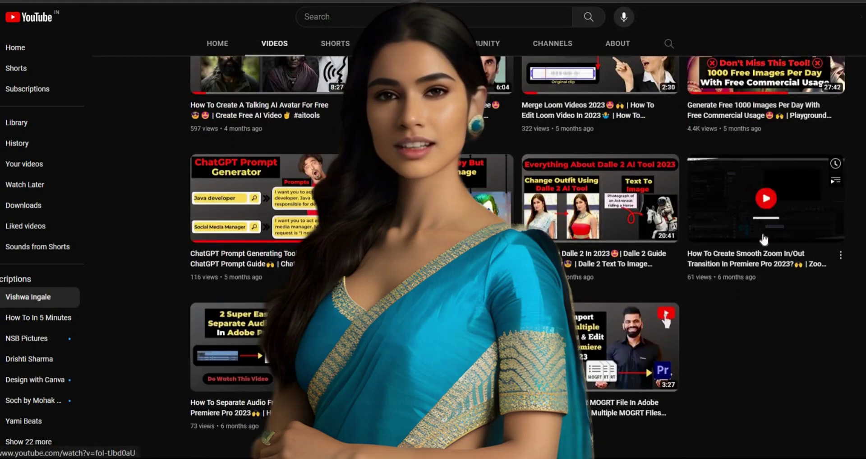